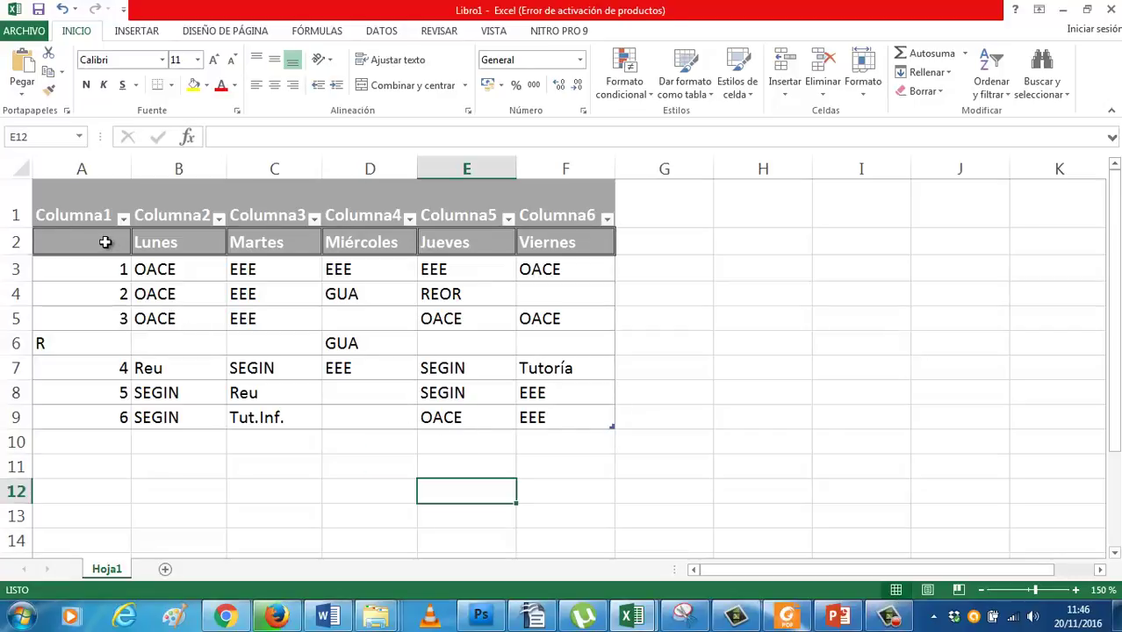
Apply an orange Medio banded table style to the schedule range A2:F9
mouse_move(105, 243)
left_mouse_down()
mouse_move(452, 414)
mouse_move(593, 409)
left_mouse_up()
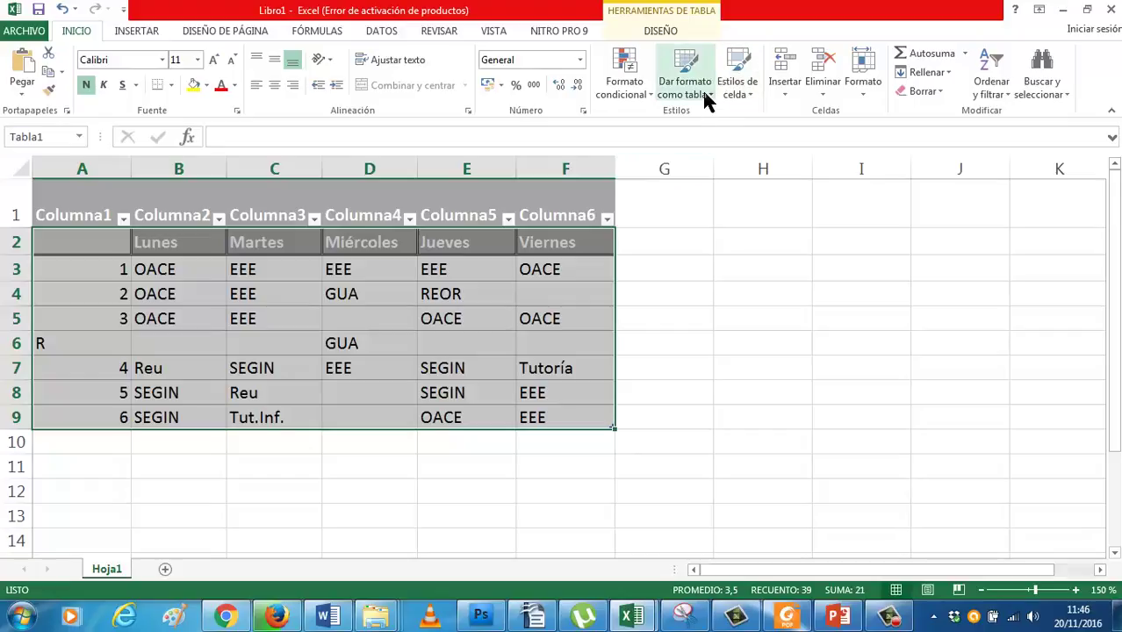
left_click(702, 92)
left_click(808, 345)
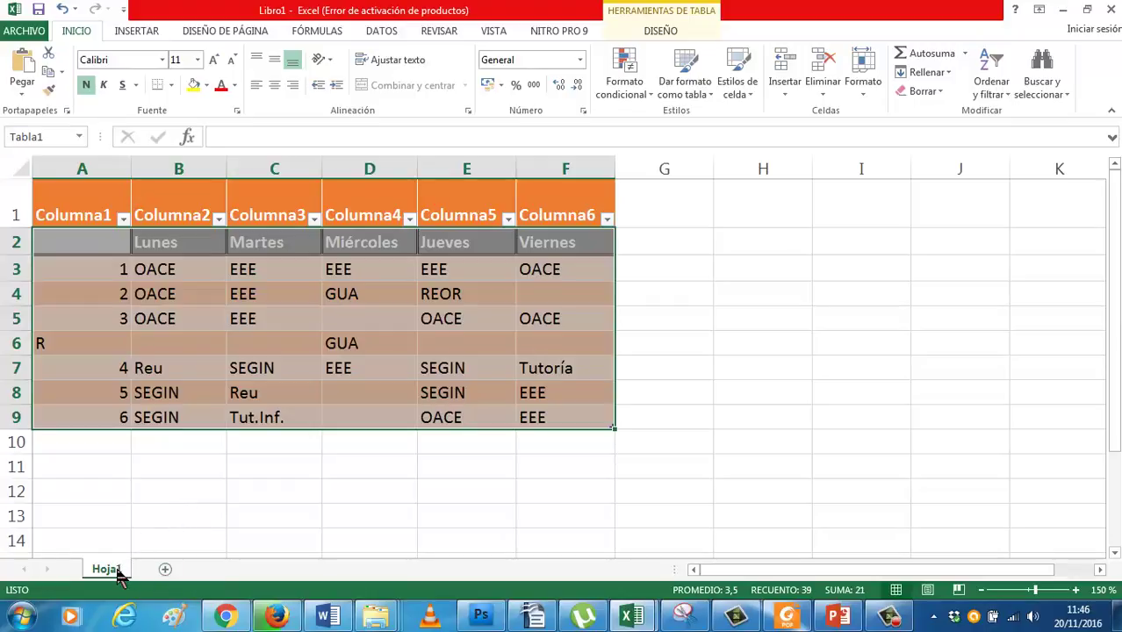
Rename the Hoja1 sheet to Ejercicio1 and add a new blank sheet, Hoja2
right_click(120, 575)
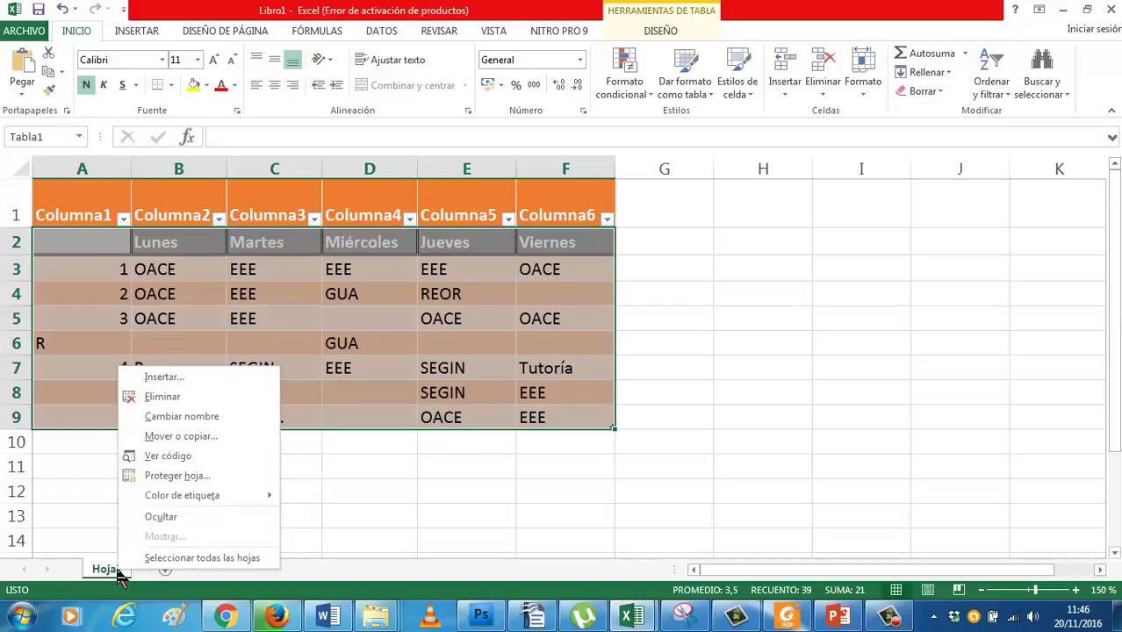
left_click(167, 434)
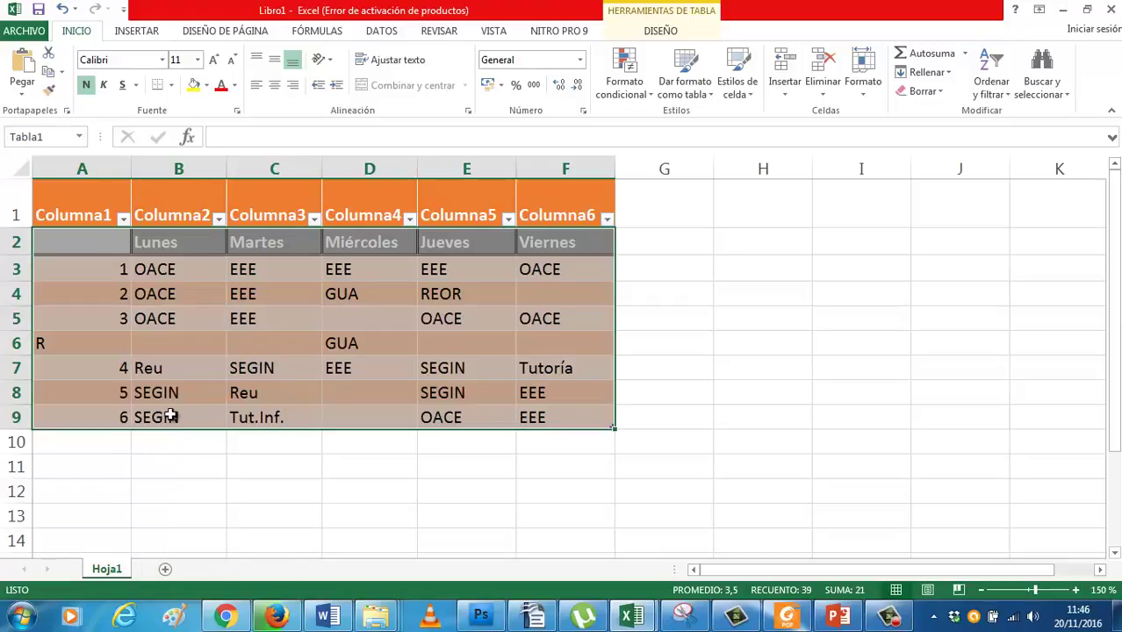
type("Ejer")
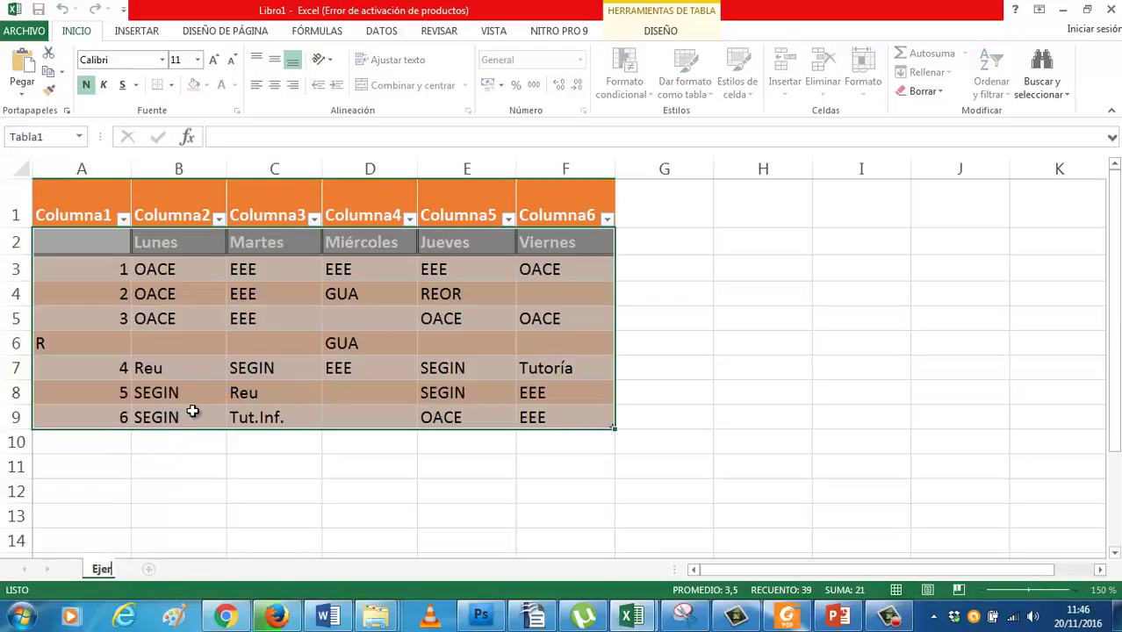
type("cicio1")
key("Return")
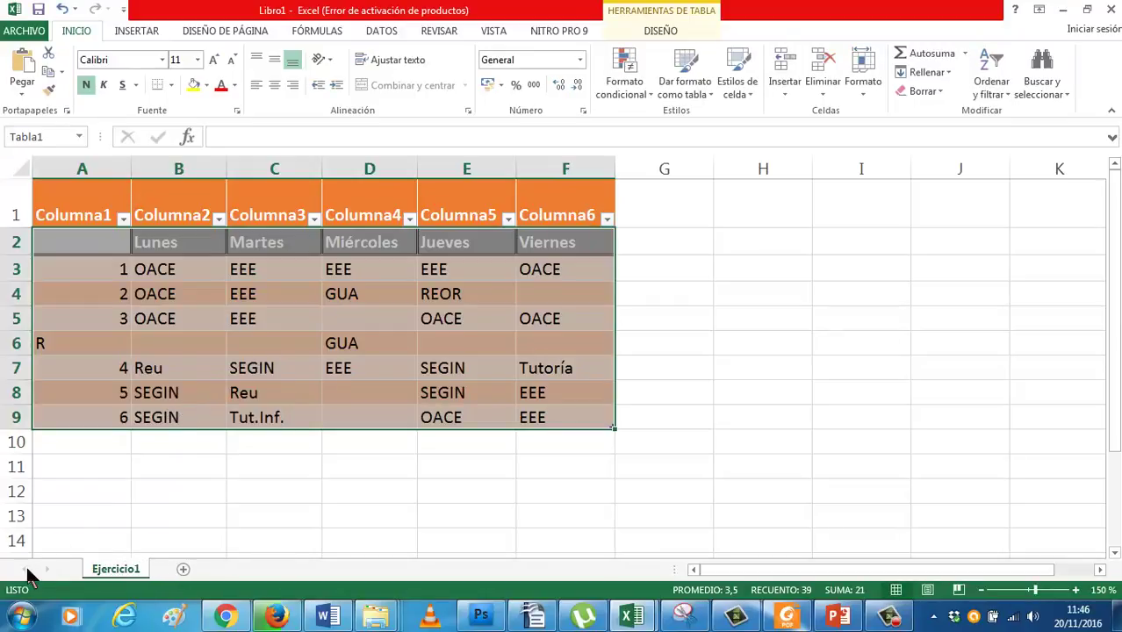
left_click(183, 569)
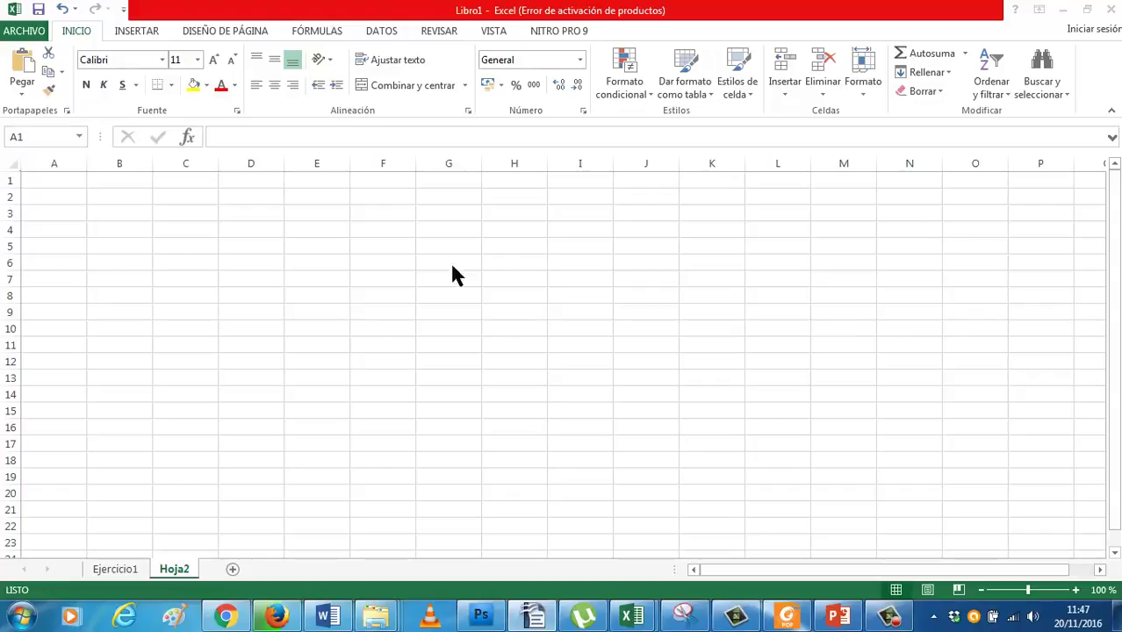
Enter the title FACTURAS MIEMPRESA in cell A1
left_click(67, 181)
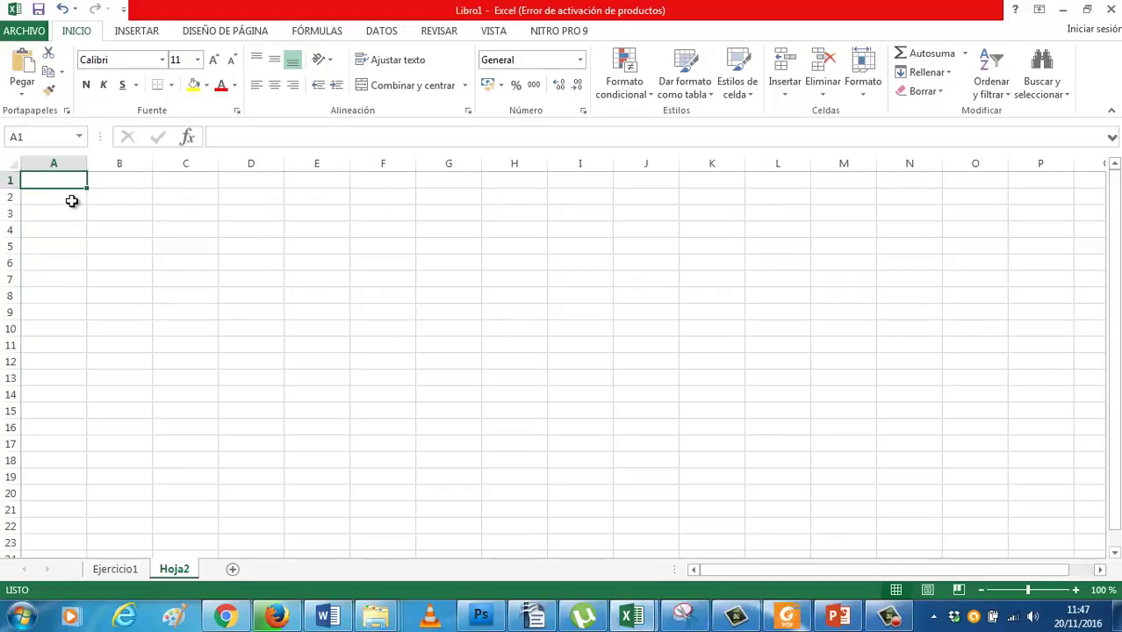
type("FA")
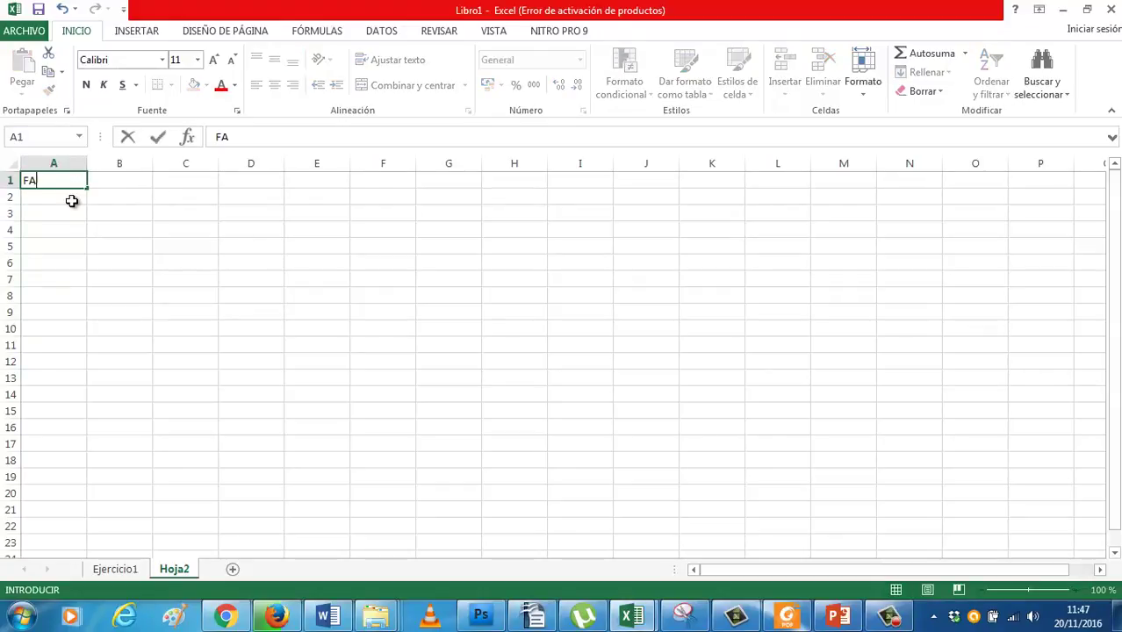
type("CTURAS MIEM")
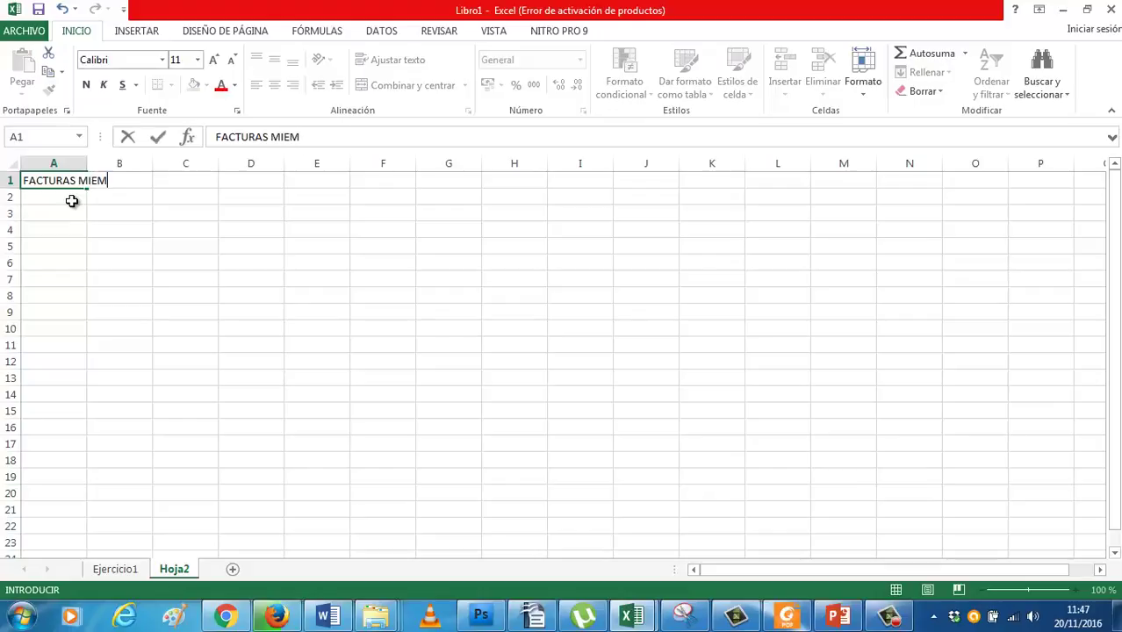
type("PRESA")
left_click(72, 201)
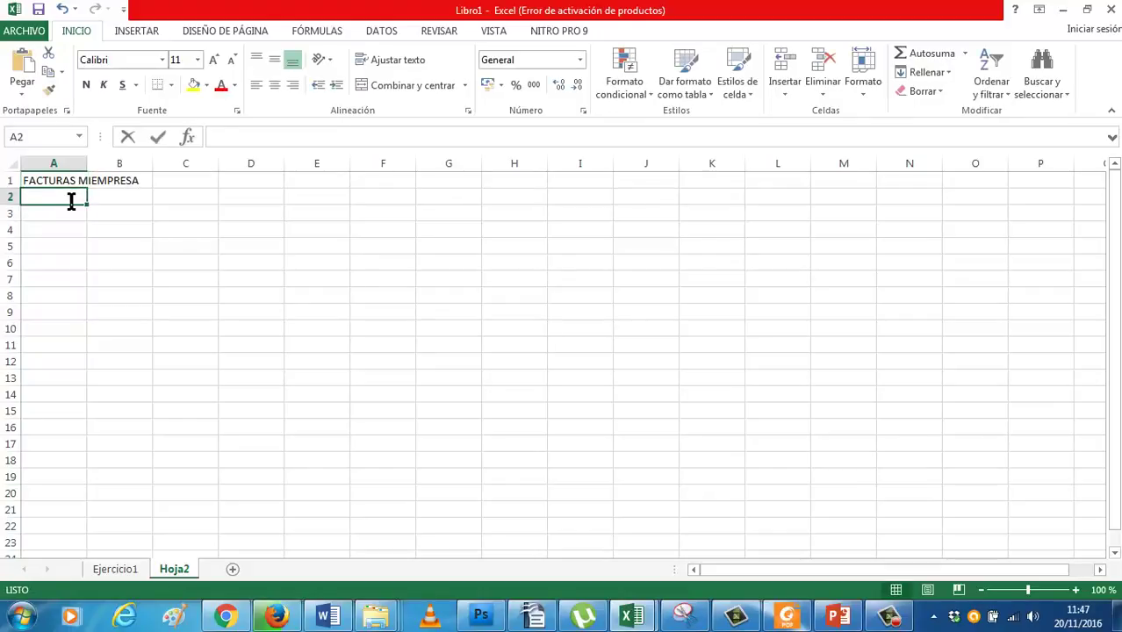
Type the headers Nfactura, Fecha, NIFCliente, Importe, IVA and Total across A2:F2
type("NFatu")
key("BackSpace")
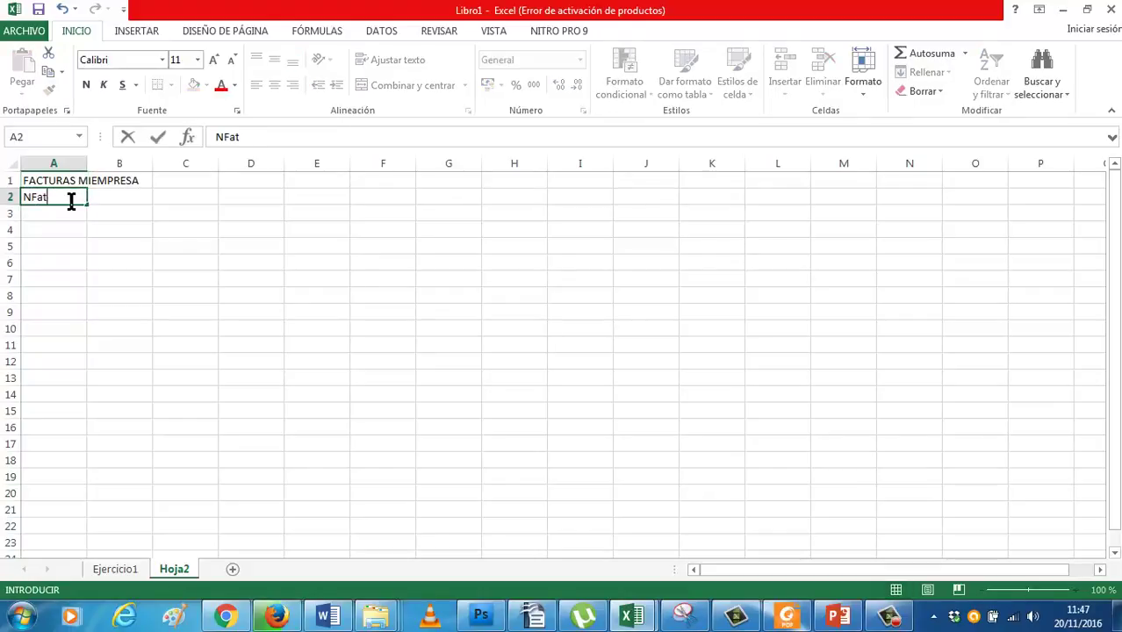
key("BackSpace")
type("ctura")
key("Tab")
type("F")
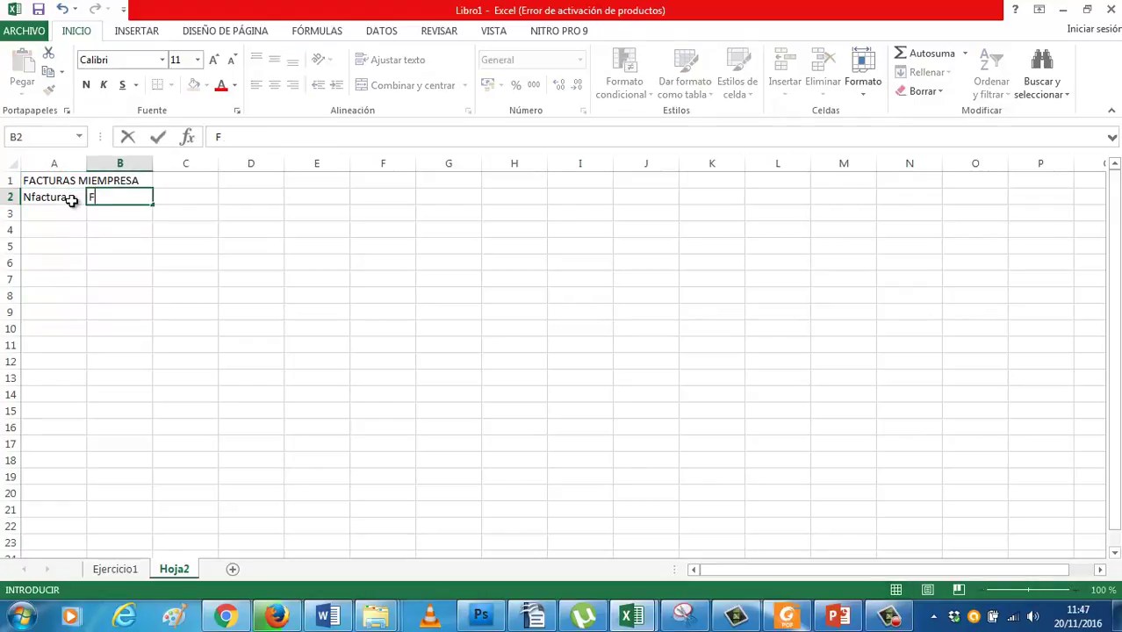
type("echa")
key("Tab")
type("N")
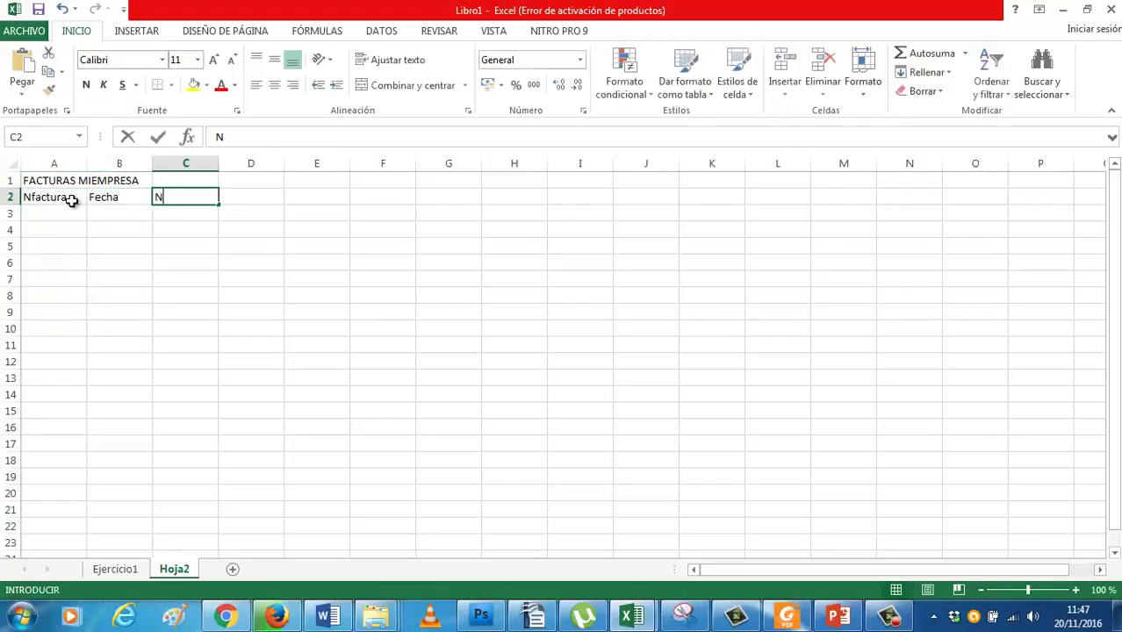
type("IFCliente")
key("Tab")
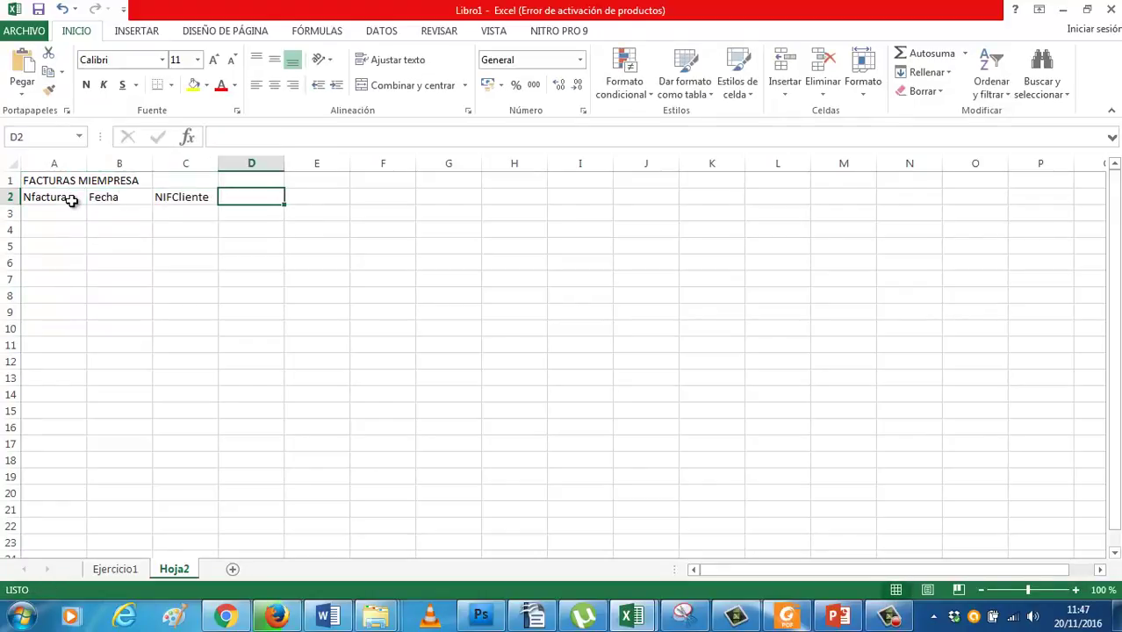
type("Importe")
key("Tab")
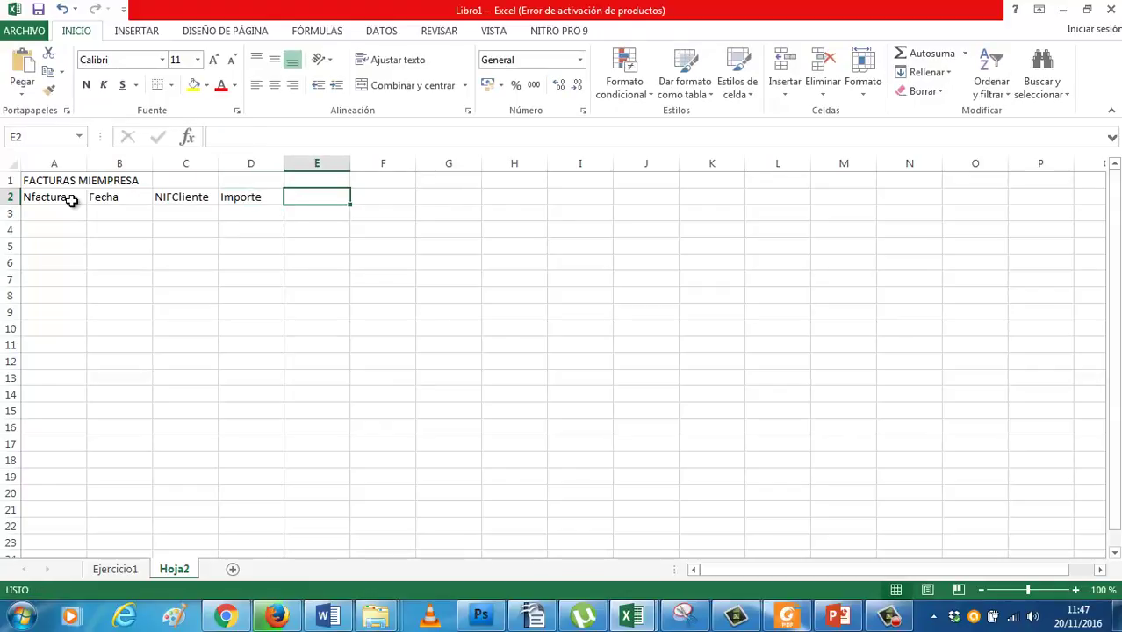
type("IVA")
key("Tab")
type("T")
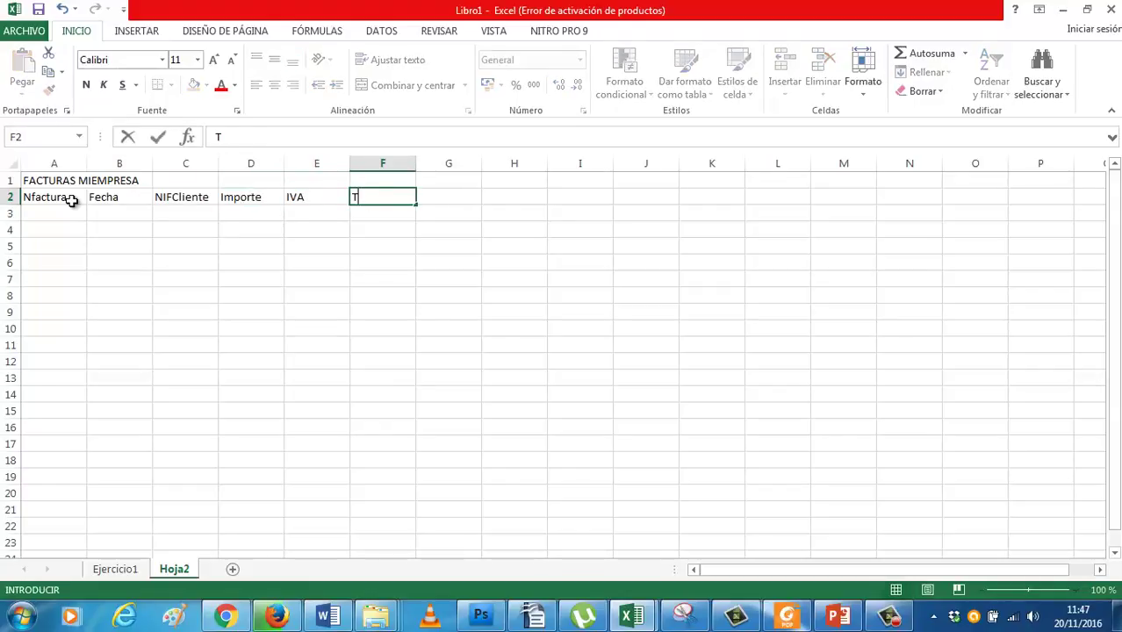
type("otal")
key("Return")
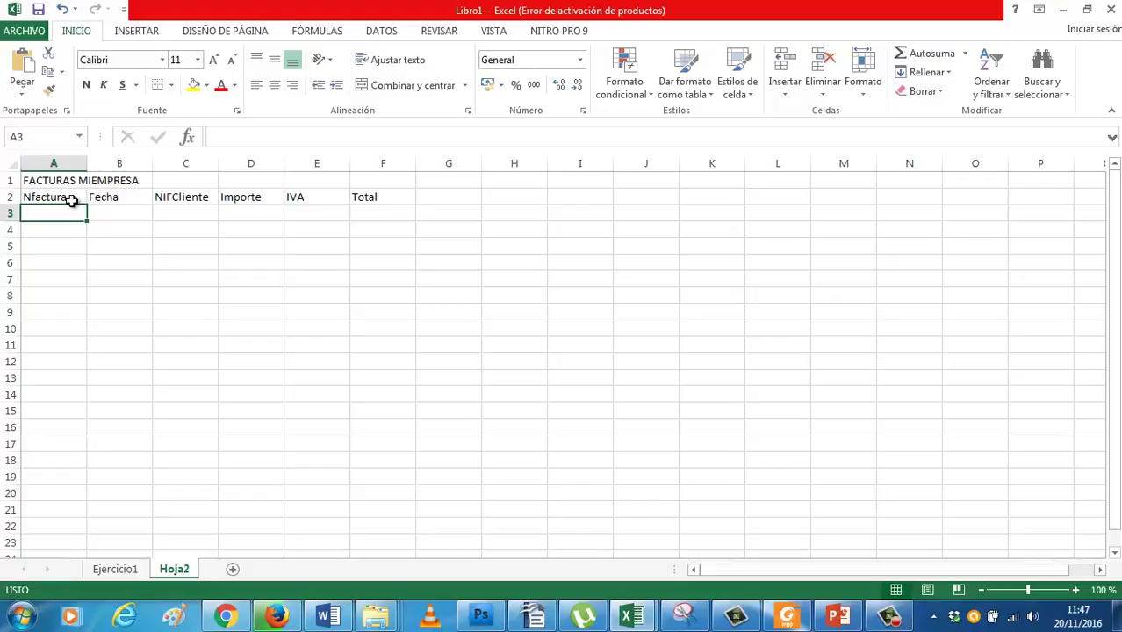
Enter invoice number 001A12 and date 13/01/2016 in row 3
type("001A")
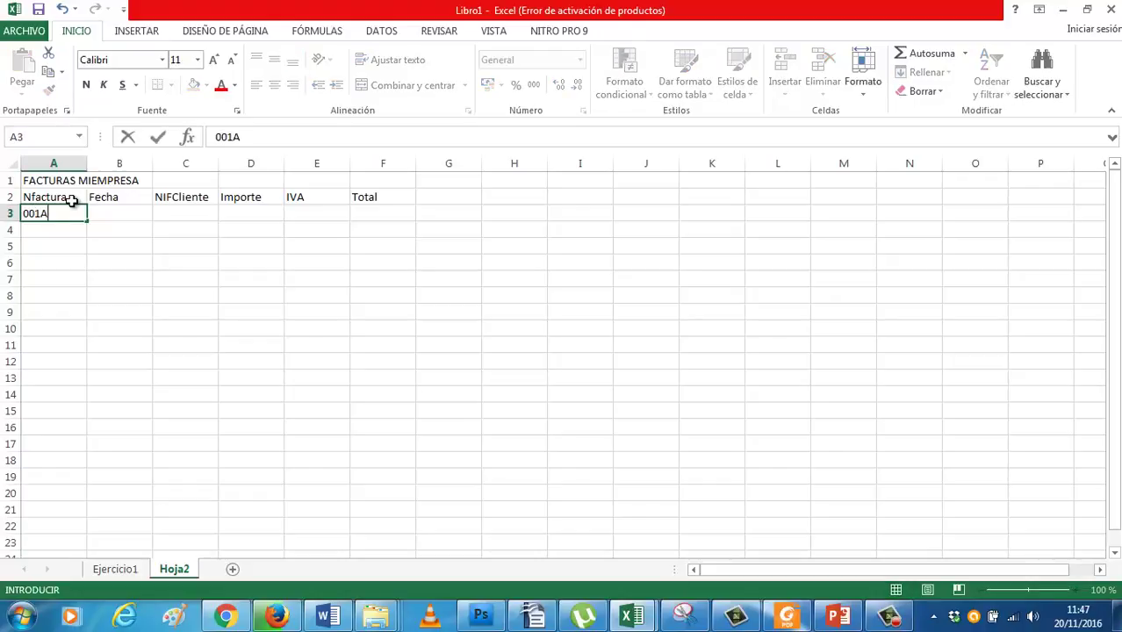
type("12")
key("Tab")
type("1")
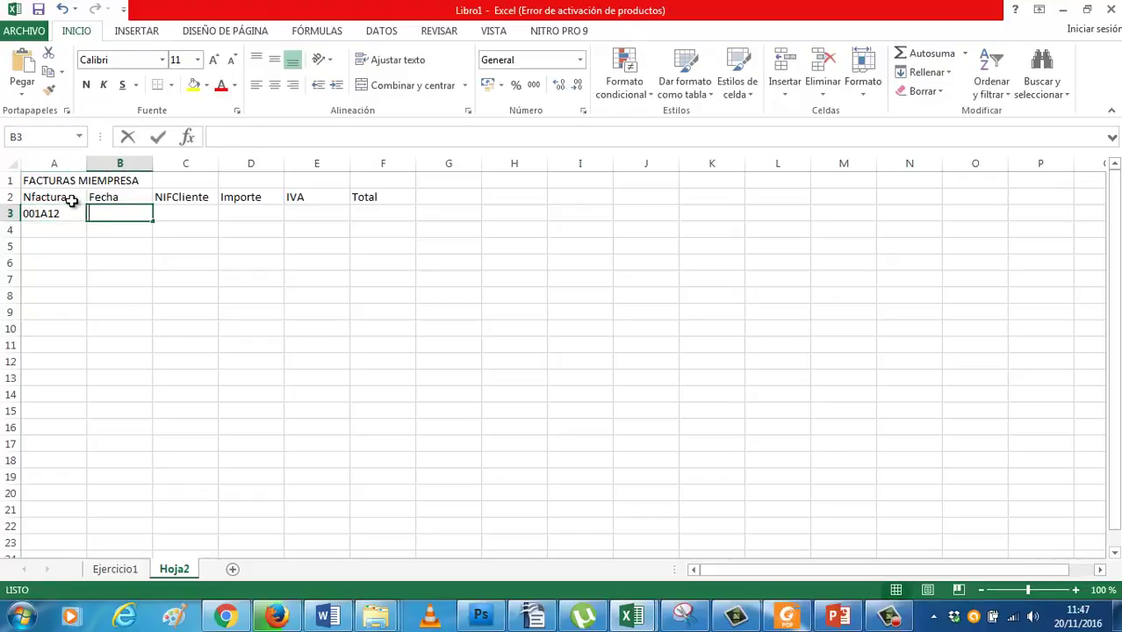
type("3/8")
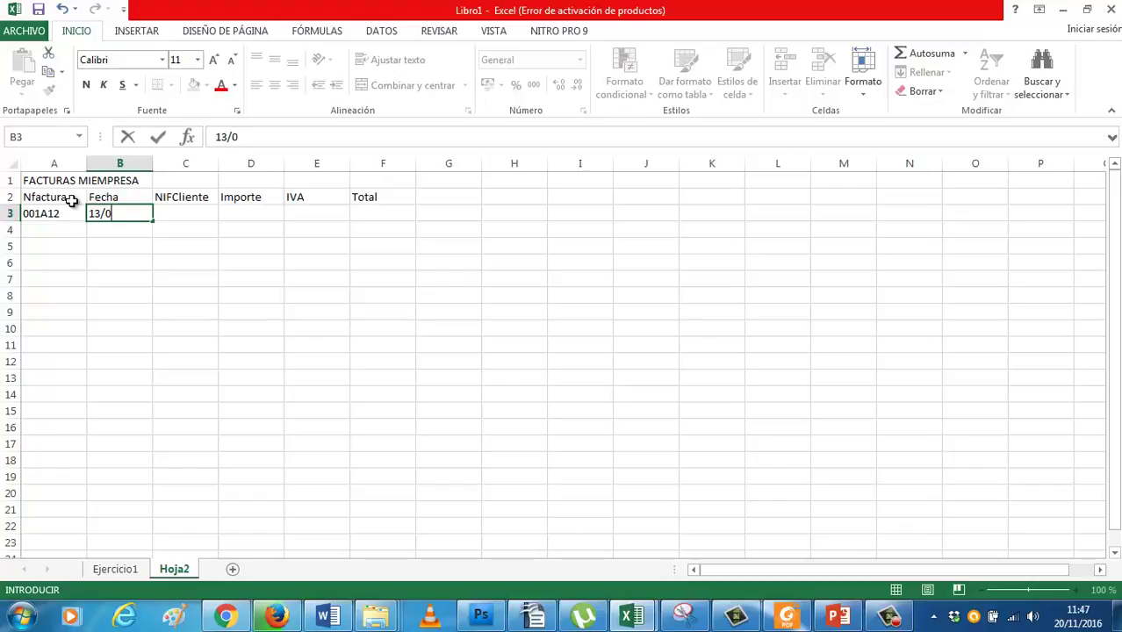
type("1/16")
key("Tab")
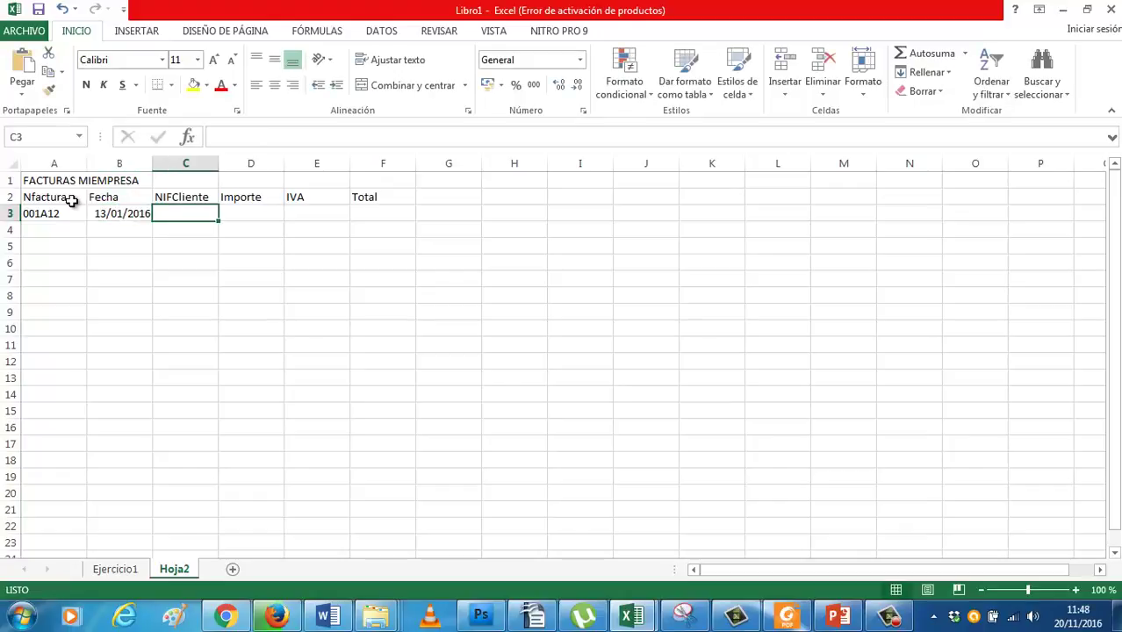
Enter the client's NIF in C3 and append a correction to it
type("01456")
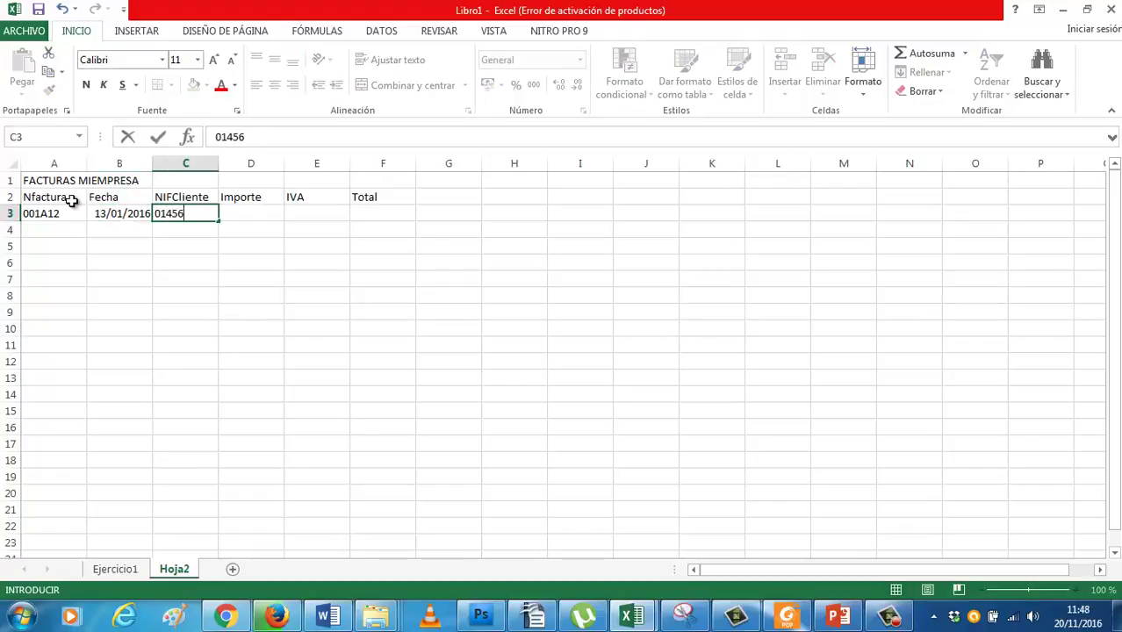
type("3542d")
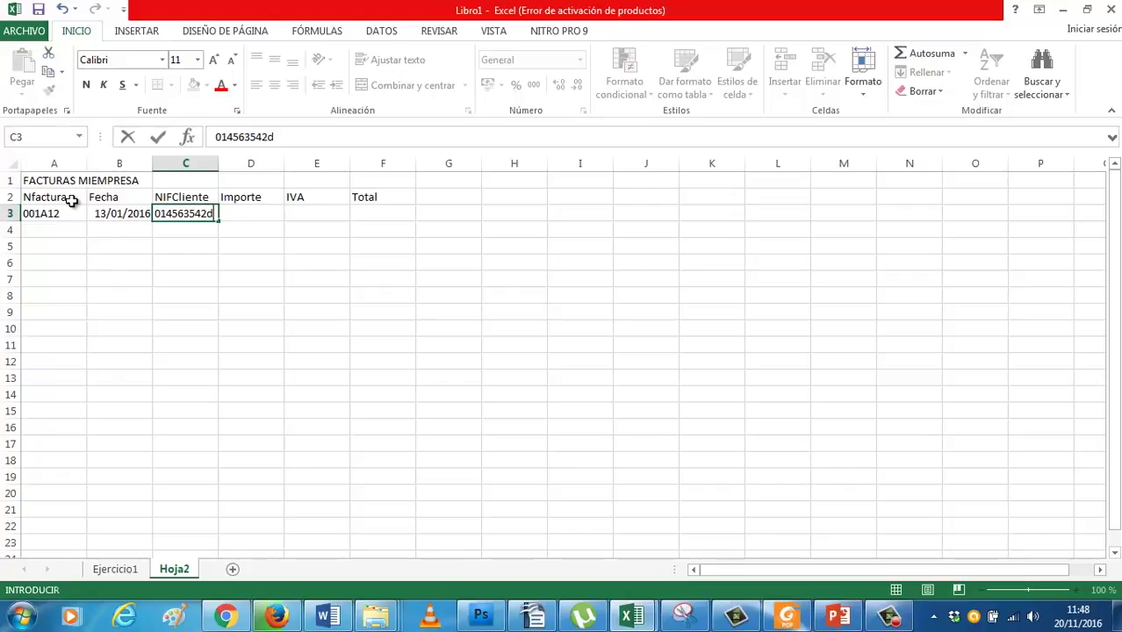
key("Tab")
key("Left")
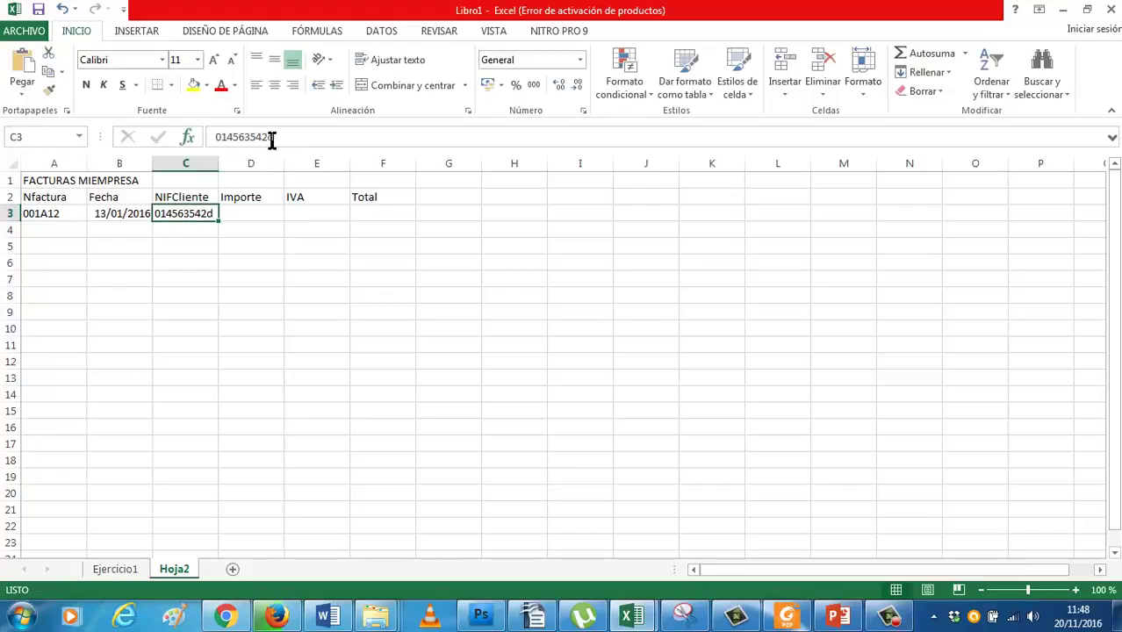
left_click(321, 130)
type("D")
key("Tab")
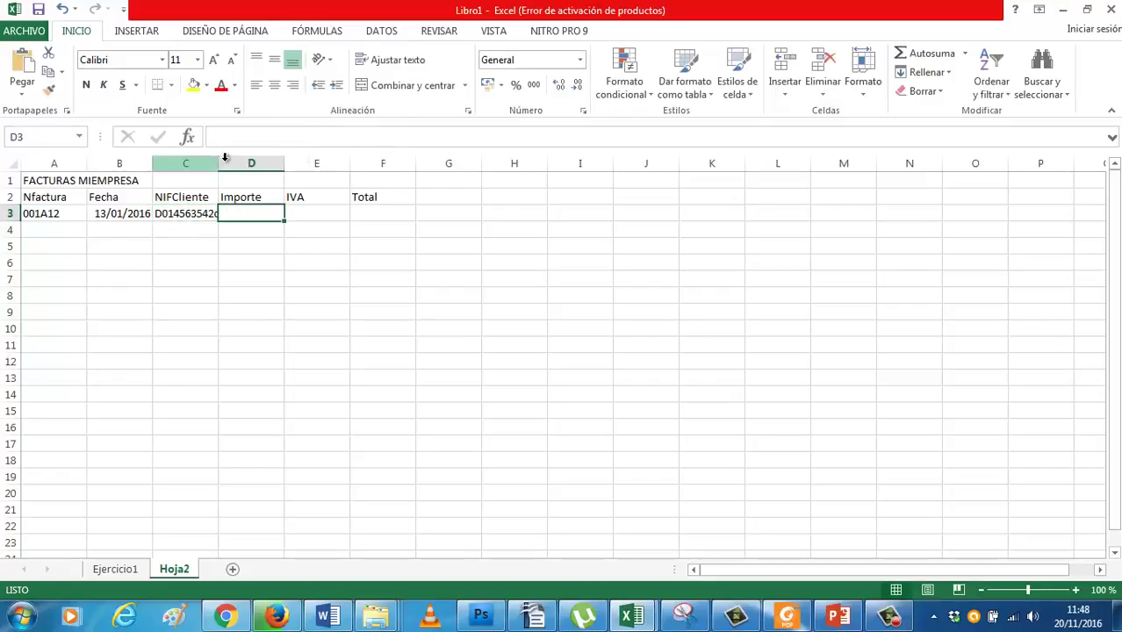
Widen column C and change the NIF's final letter in C3 to uppercase D
left_click_drag(218, 164, 226, 165)
left_click(215, 212)
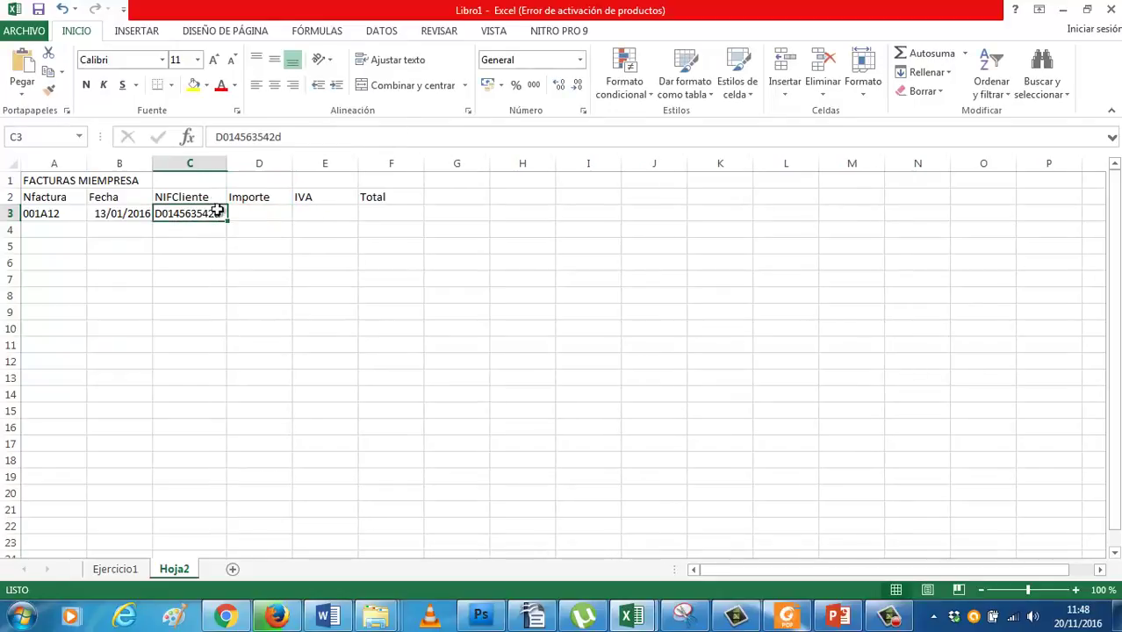
left_click(293, 136)
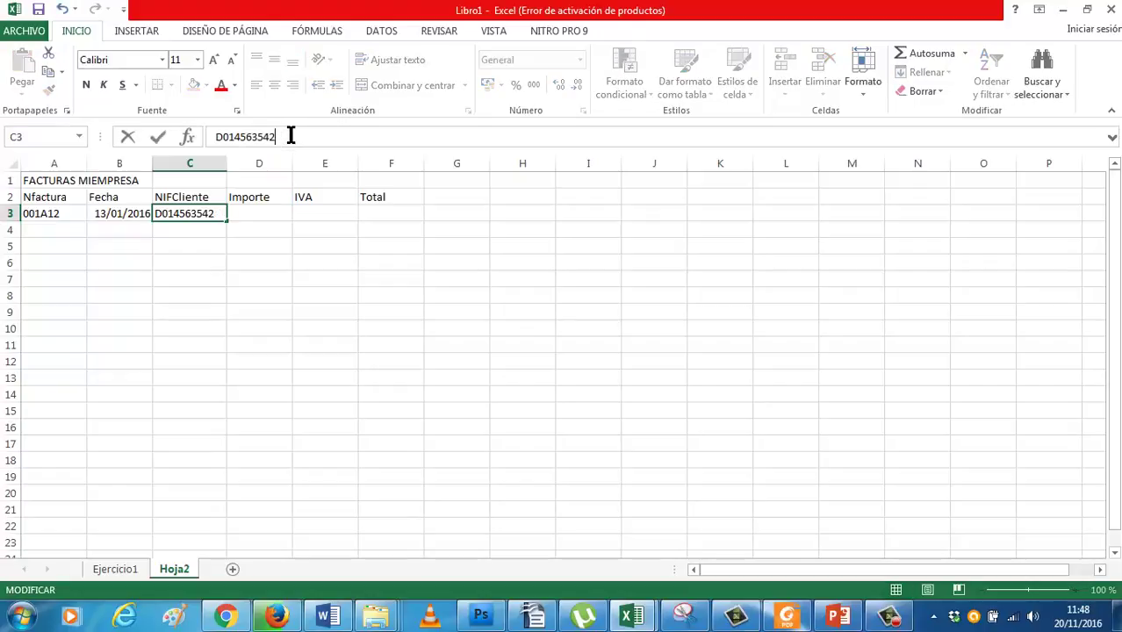
key("BackSpace")
type("D")
key("Tab")
Enter Importe 1000 and IVA 21 for the first invoice
type("1000")
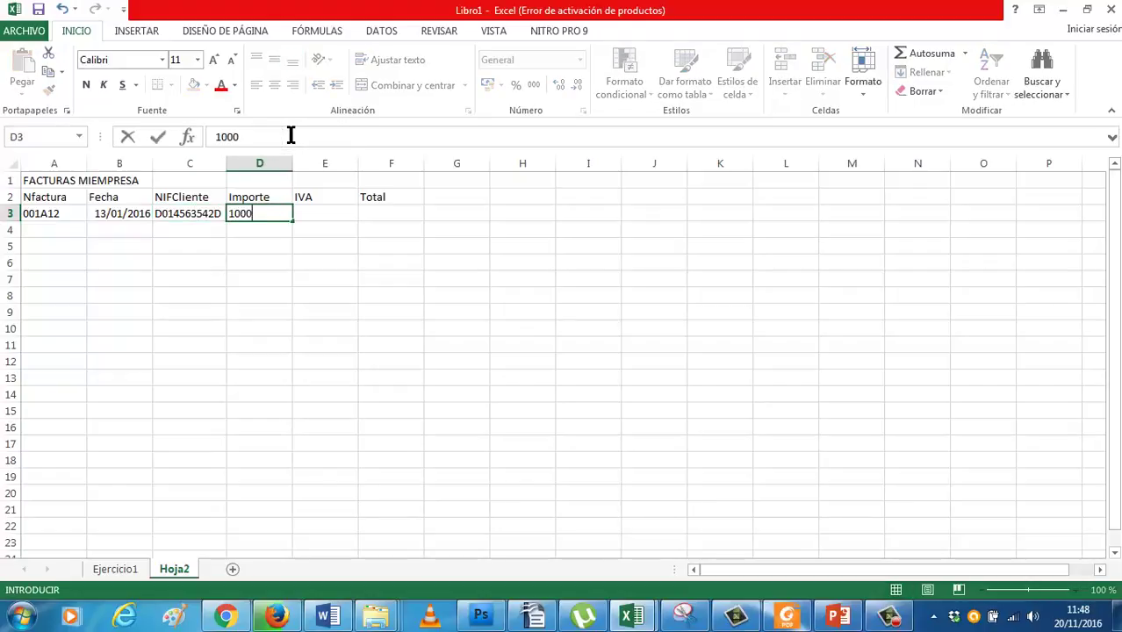
key("Tab")
type("21")
key("Return")
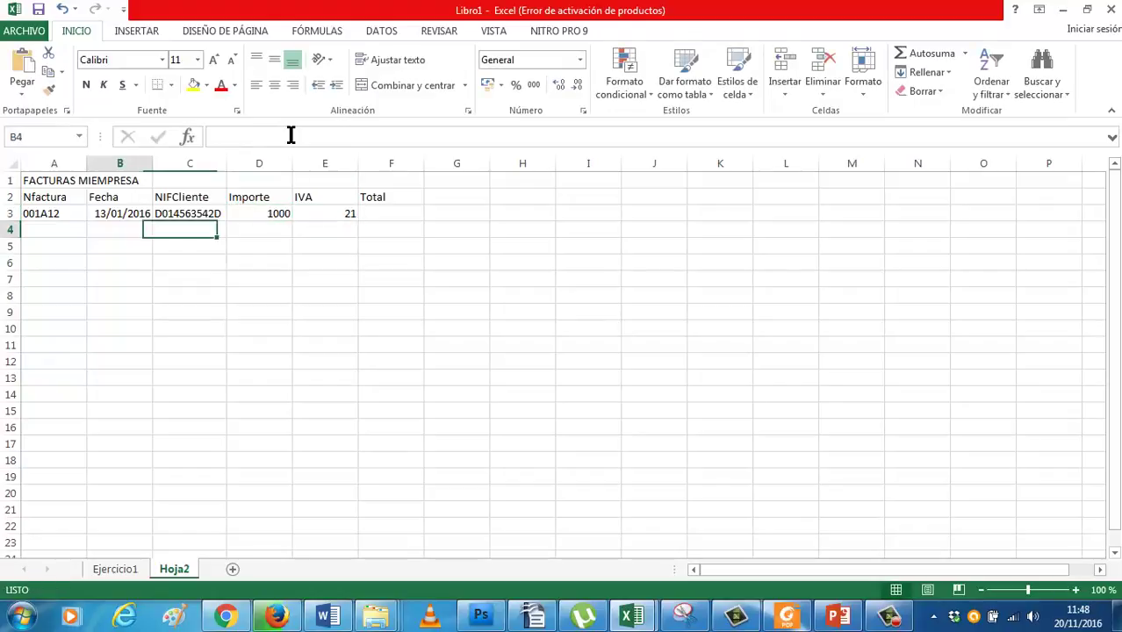
key("Left")
key("Left")
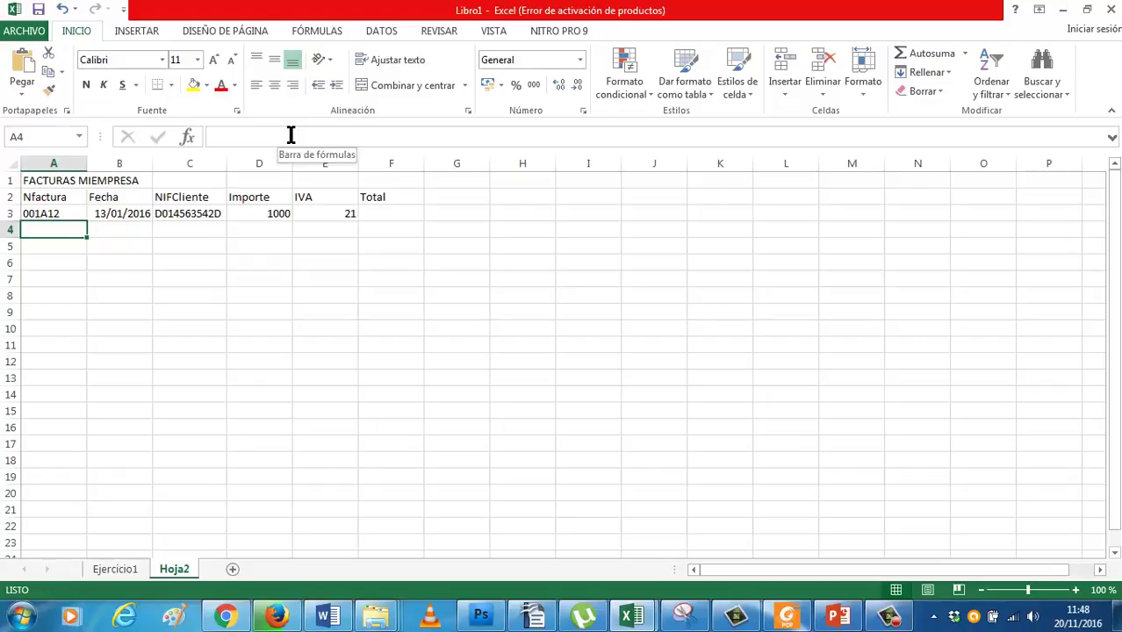
Enter invoice 002A12 with its date and the client's NIF in row 4
type("002")
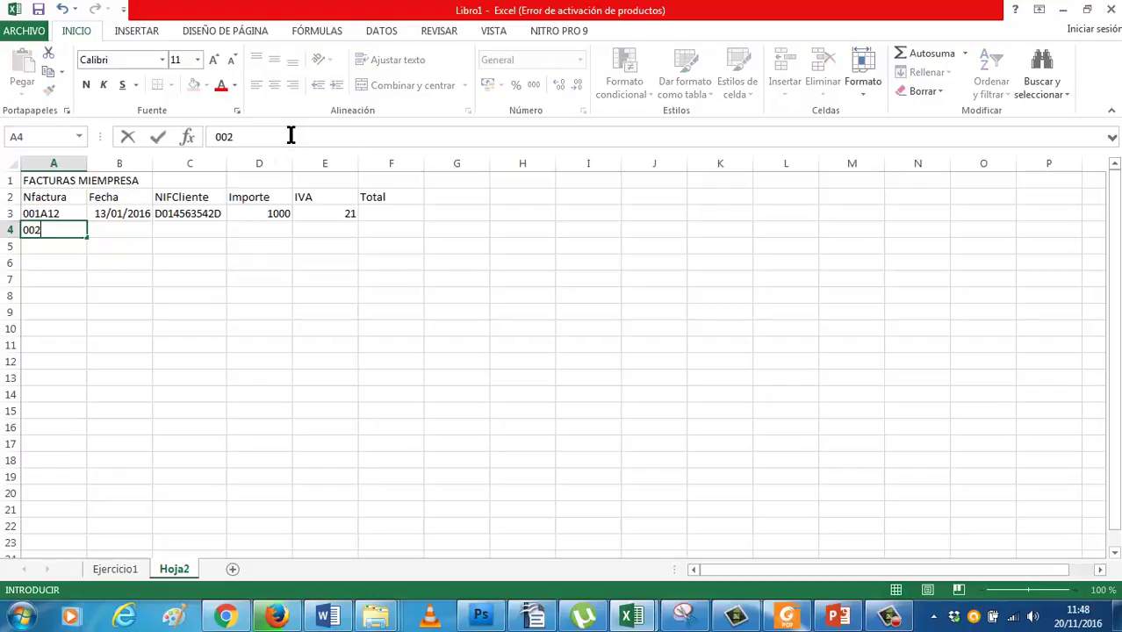
type("A12")
key("Tab")
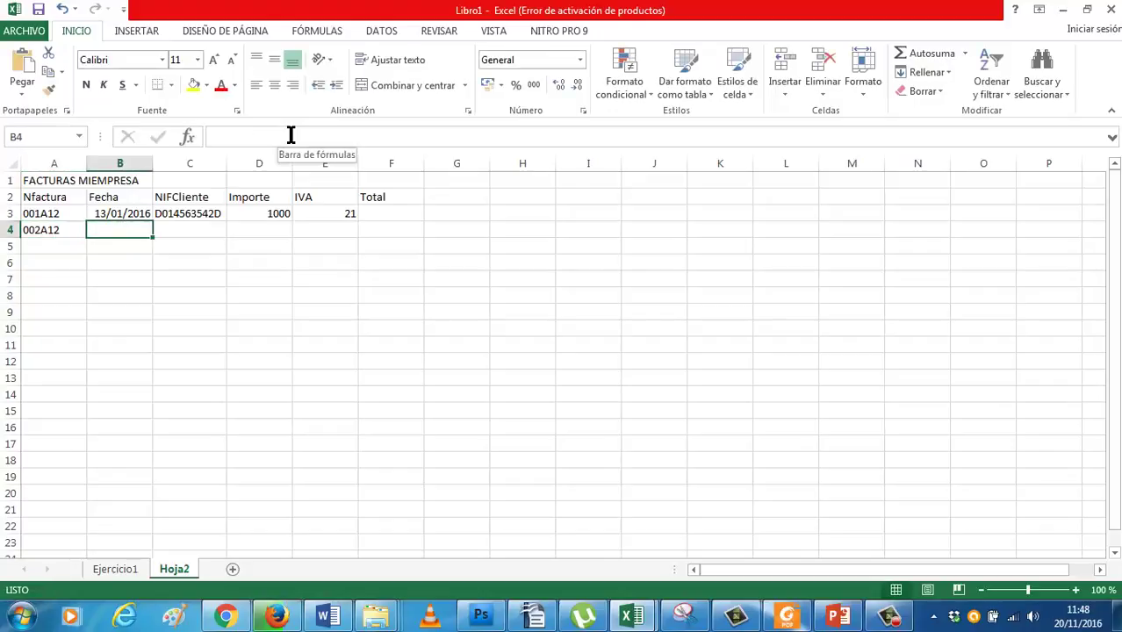
type("15/01/")
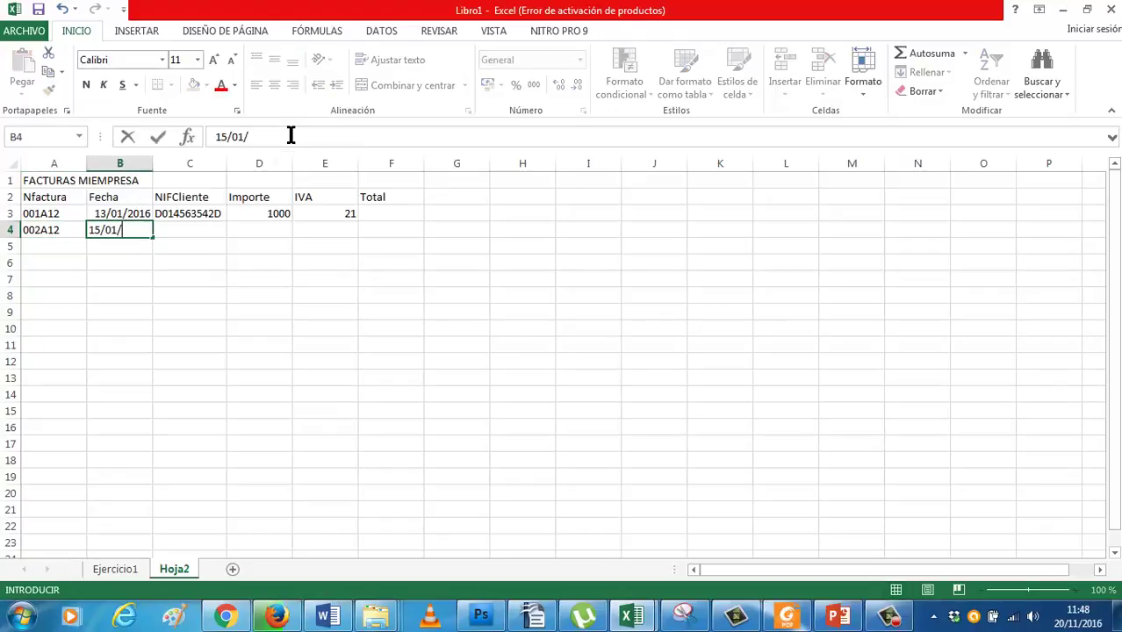
type("2")
key("Tab")
type("34343")
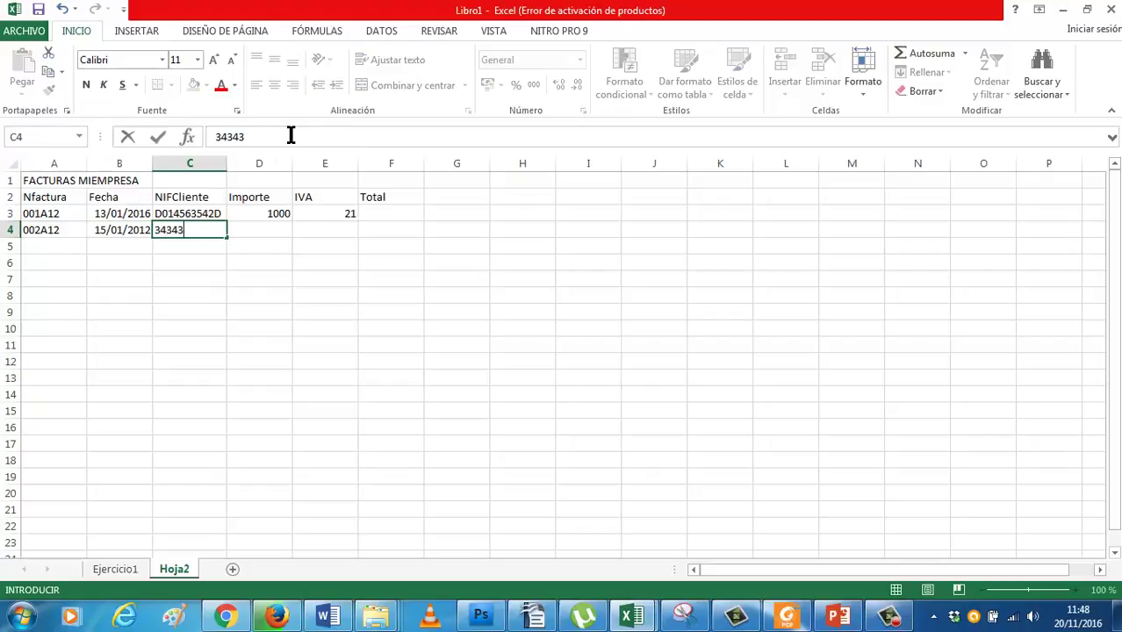
type("4F")
key("Tab")
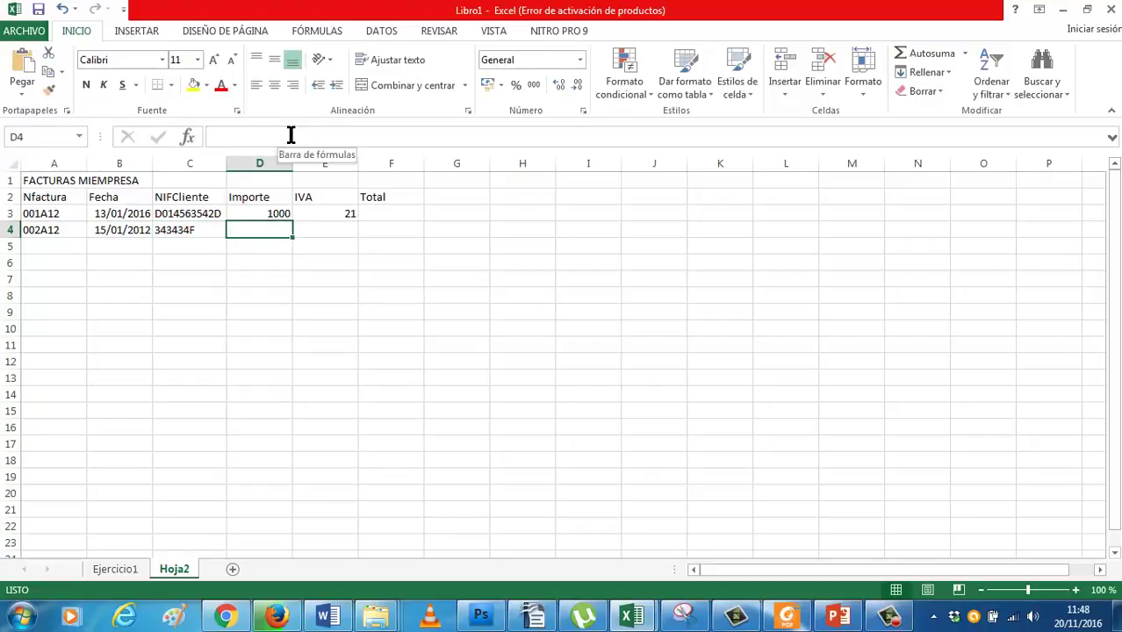
left_click(202, 230)
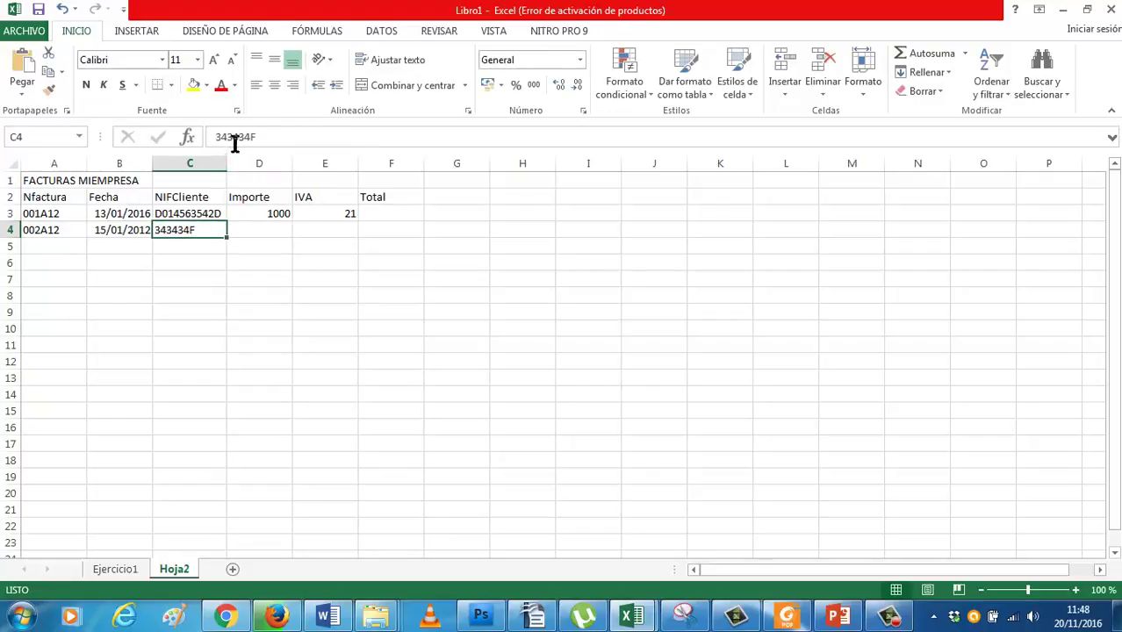
left_click(319, 137)
type("34")
key("Tab")
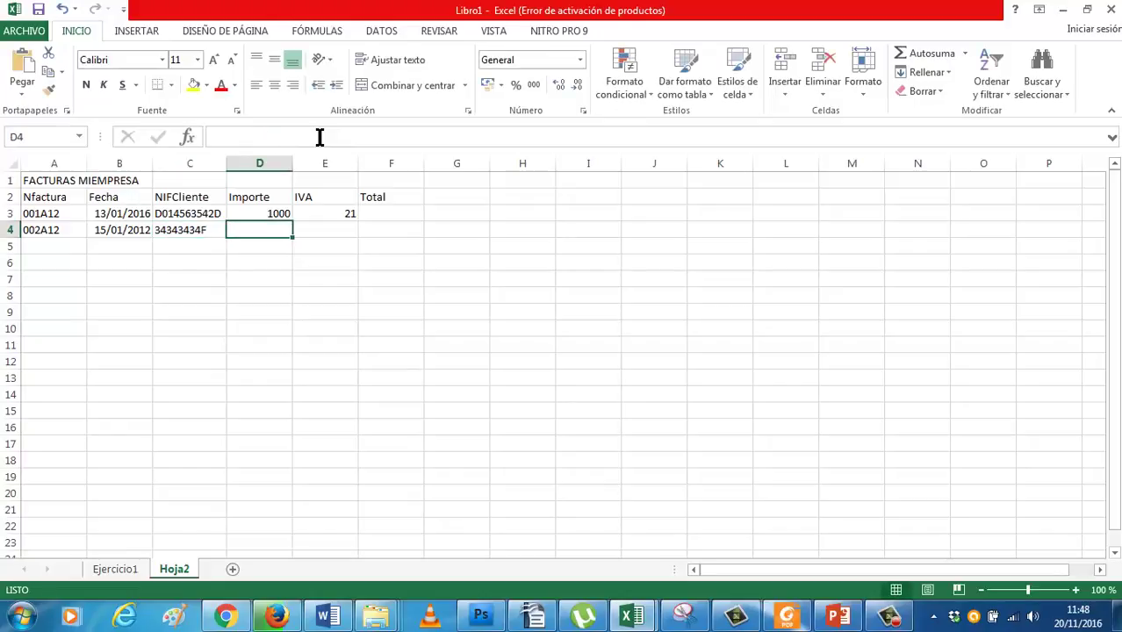
Set Importe 2000 and IVA 21 for invoice 002A12
type("2000")
key("Tab")
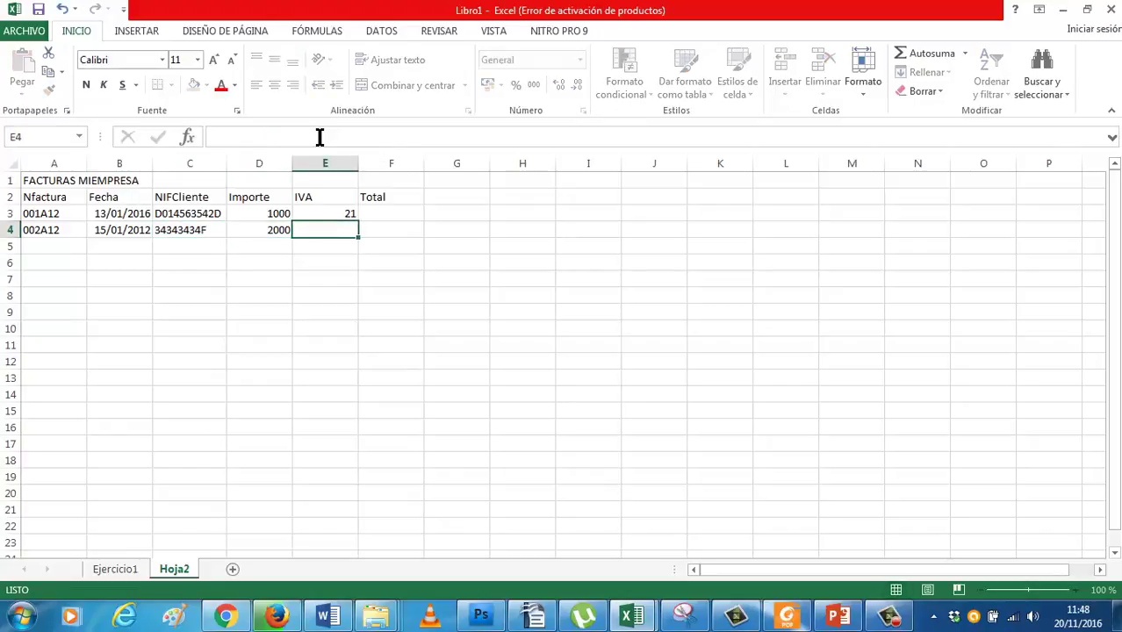
type("0")
key("BackSpace")
type("21")
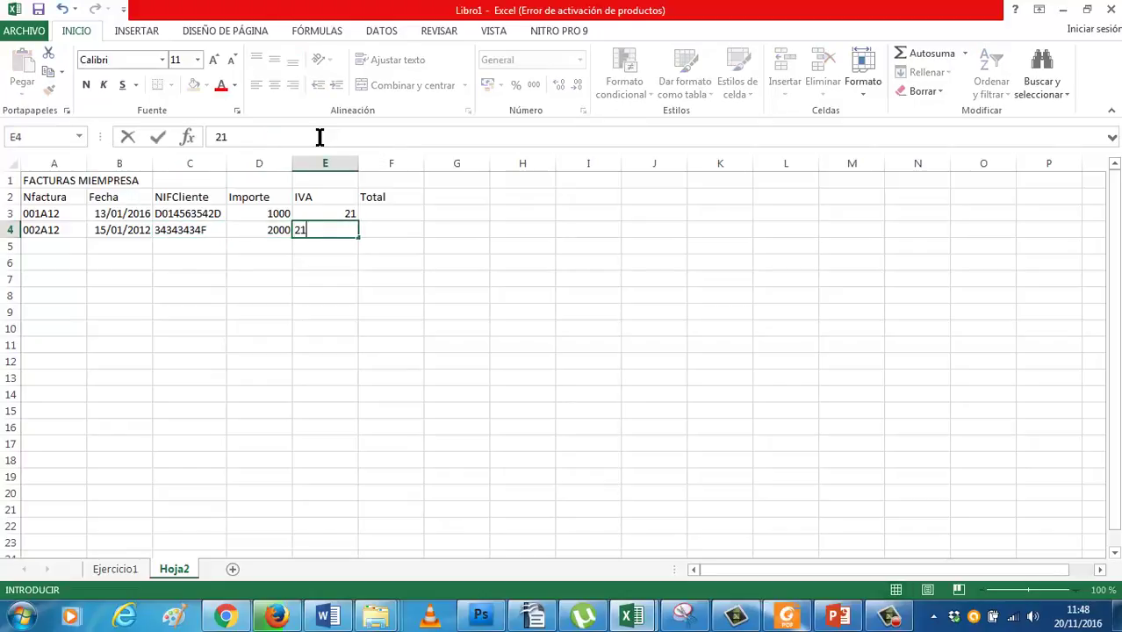
key("Return")
Enter invoice 003A12 dated 25/01/2016, and correct B4's date to 15/01/2016
key("Left")
key("Left")
key("Left")
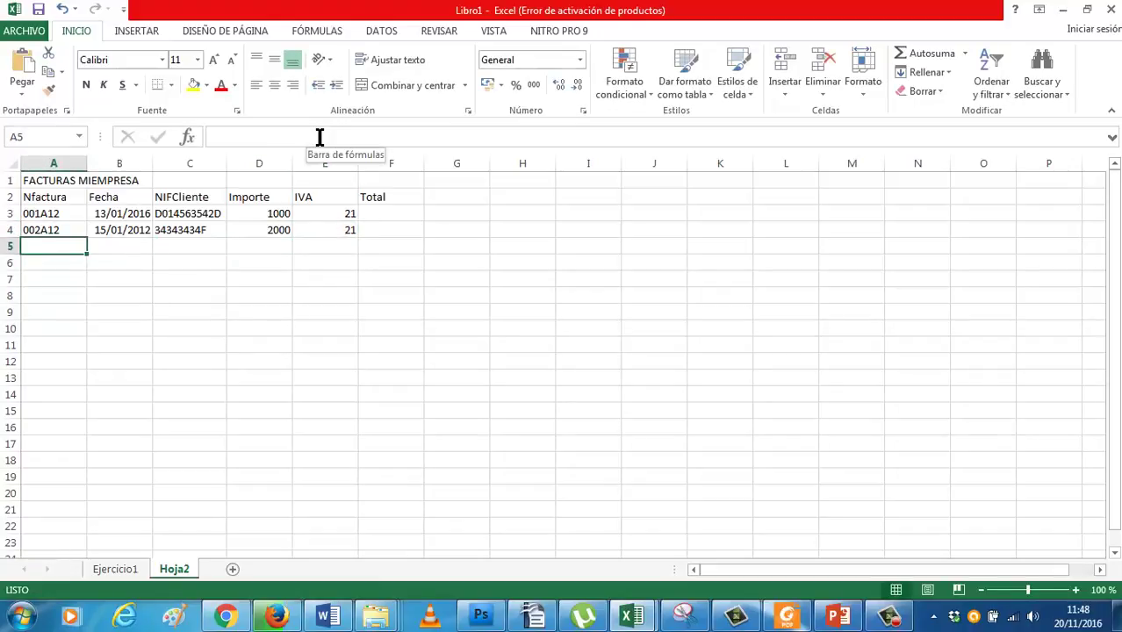
type("003A1")
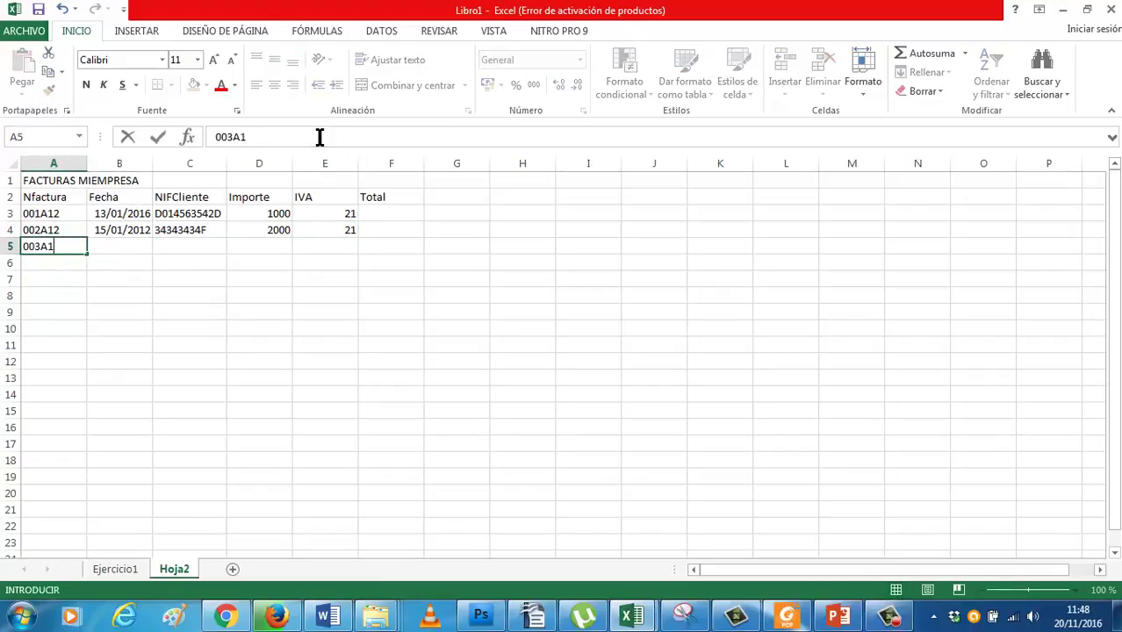
type("2")
key("Tab")
type("25/")
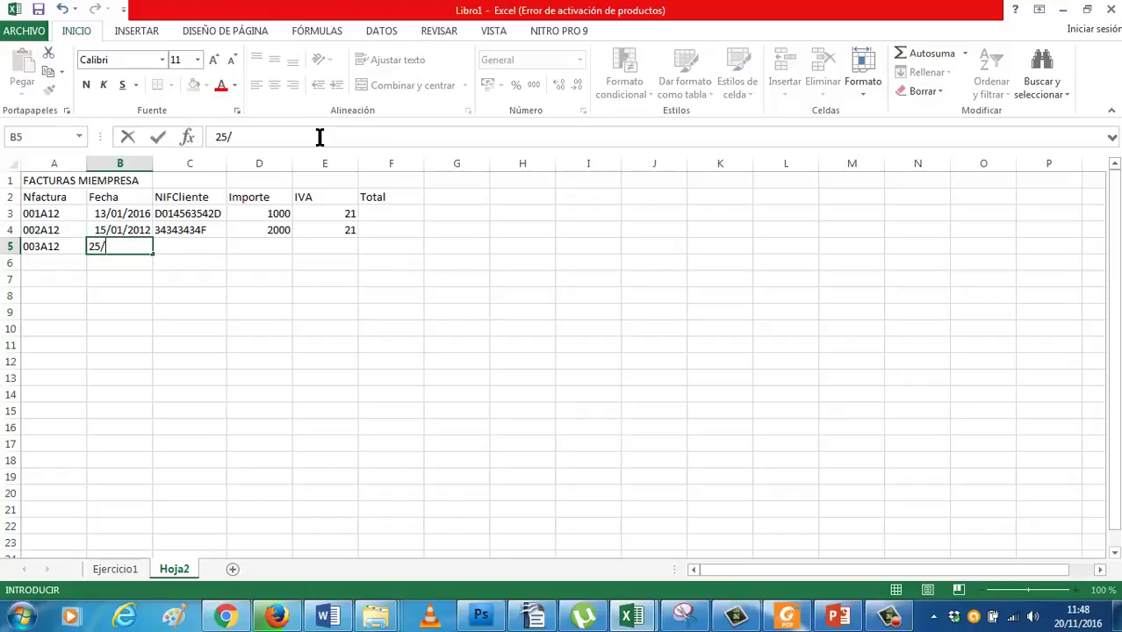
type("01/2016")
key("Up")
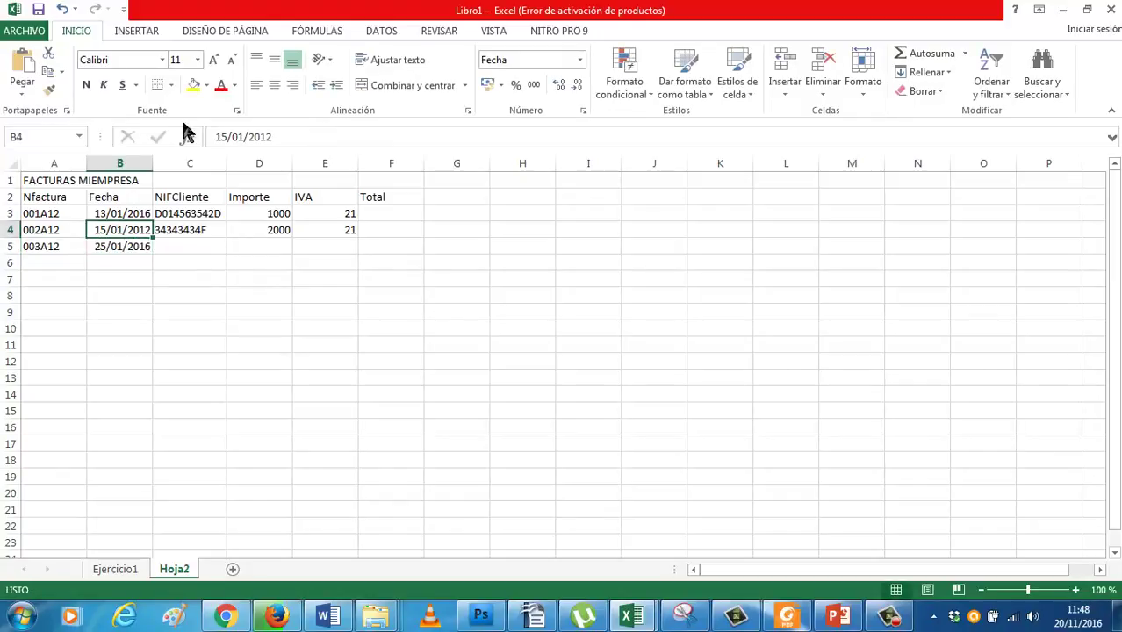
left_click(296, 137)
key("BackSpace")
type("6")
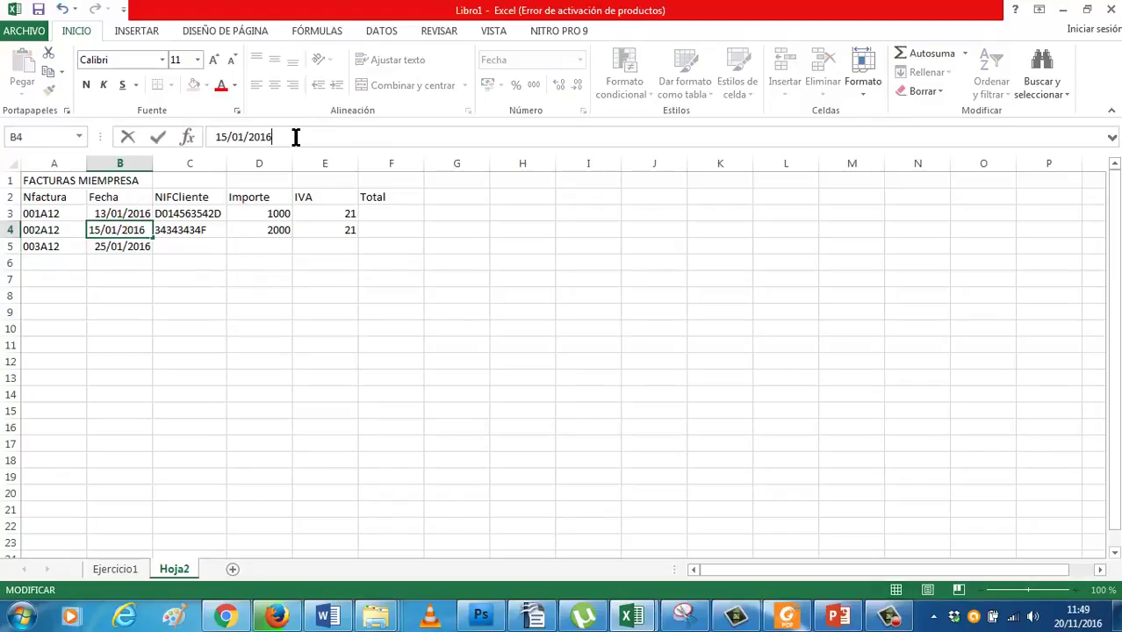
key("Tab")
Fill row 5 with the client's NIF, Importe 1500 and IVA 21
key("Down")
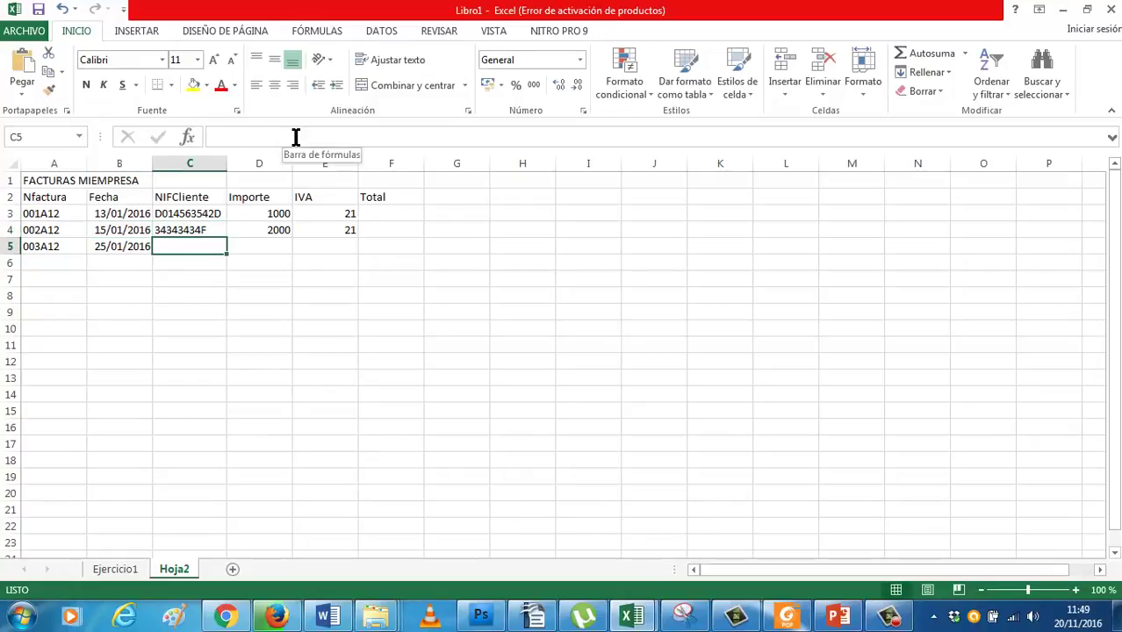
type("72727272E")
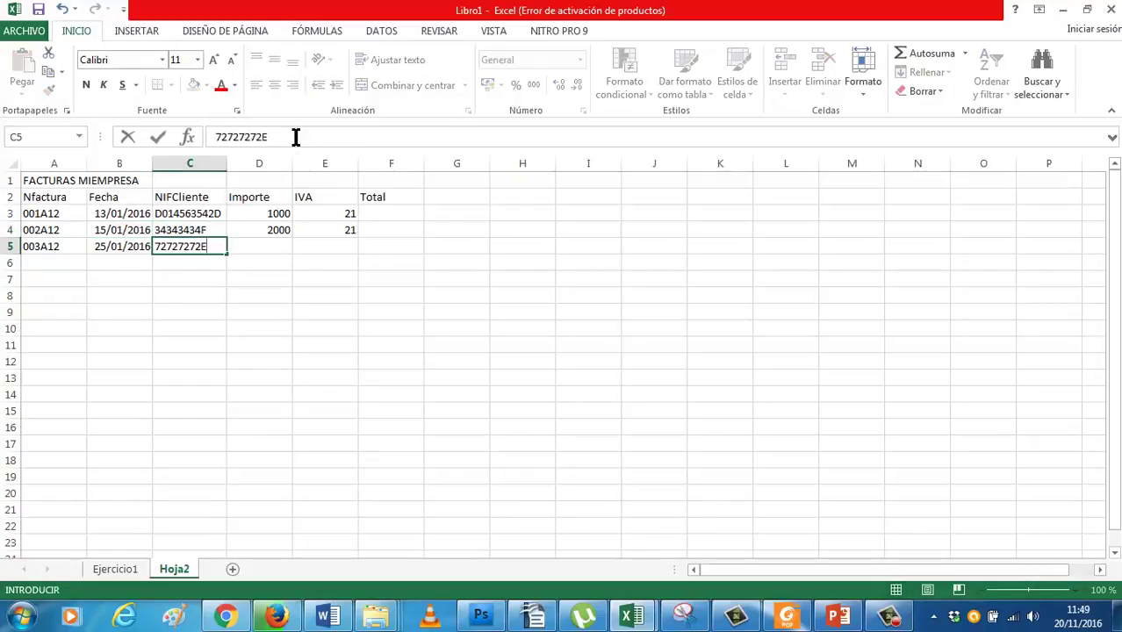
key("Tab")
type("1500")
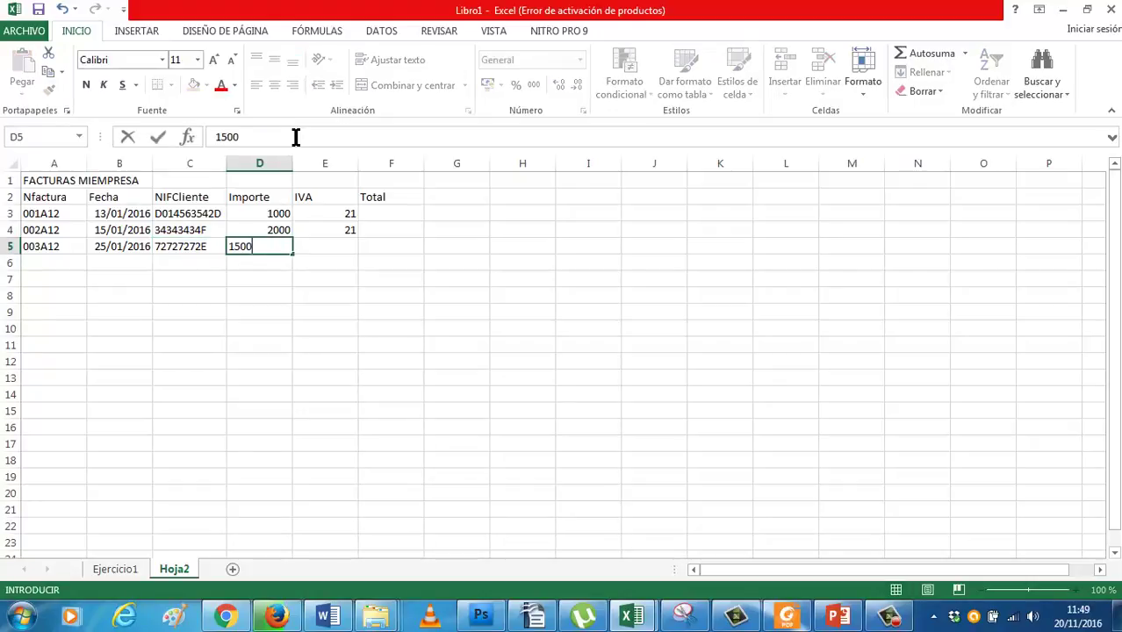
key("Tab")
type("21")
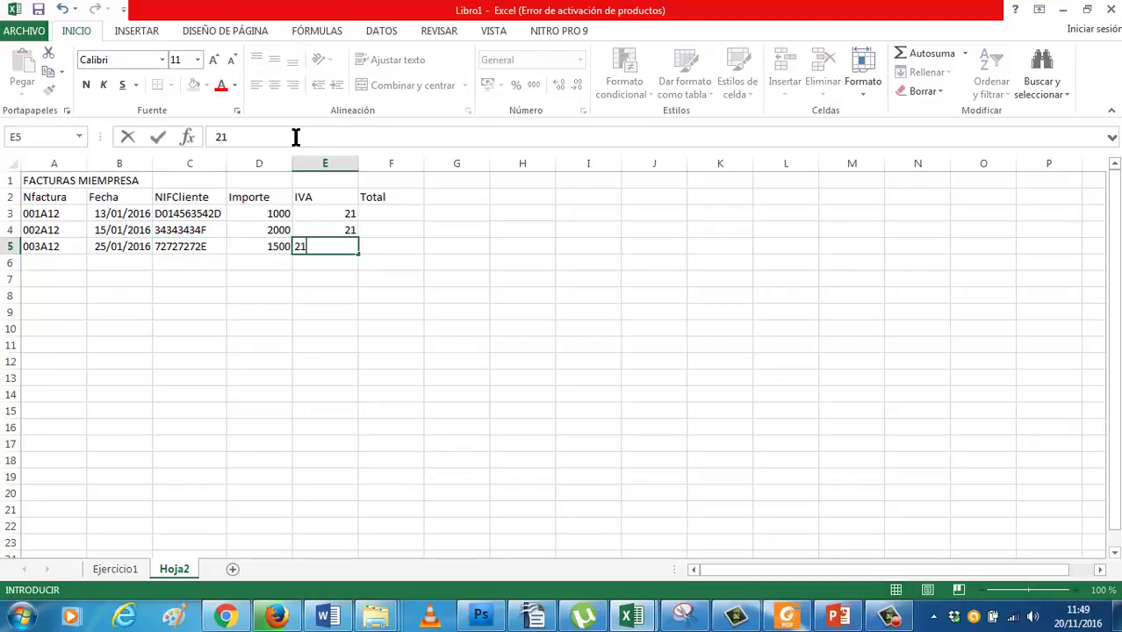
key("Return")
Enter invoice 004A12 dated 03/02/2016 with client NIF, Importe 5000 and IVA 21
key("Home")
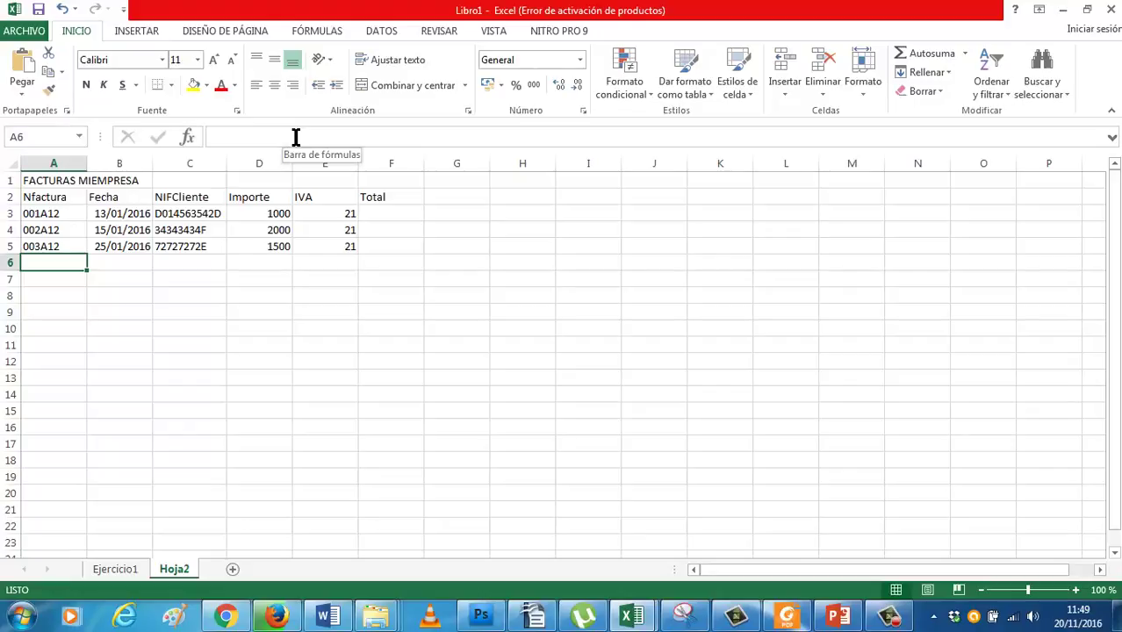
type("004A12")
key("Tab")
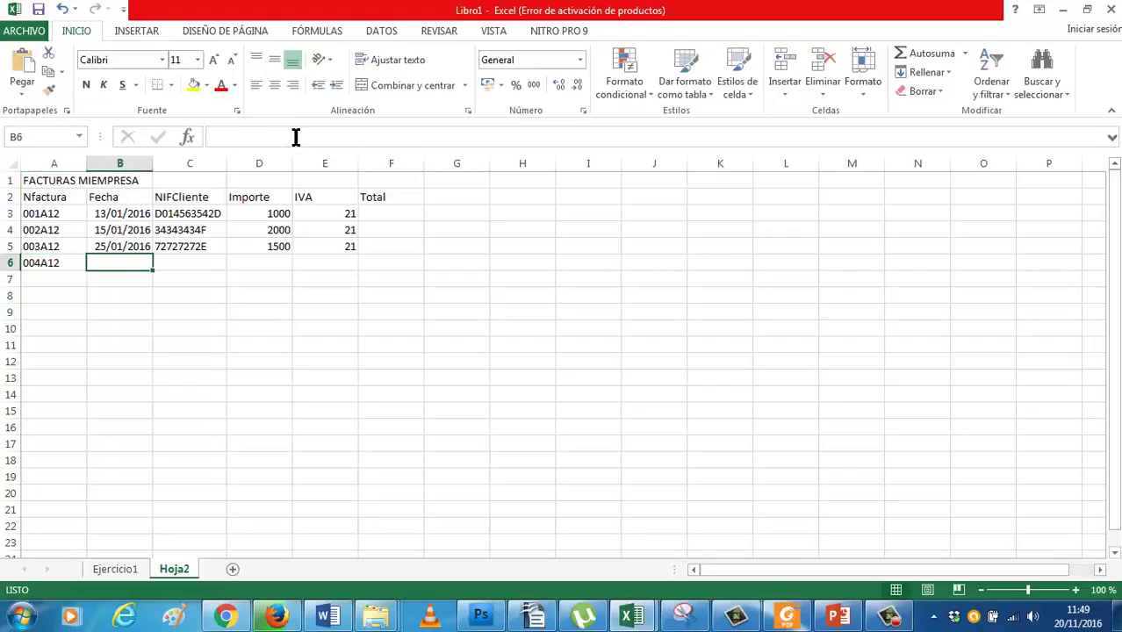
type("03/0")
type("2")
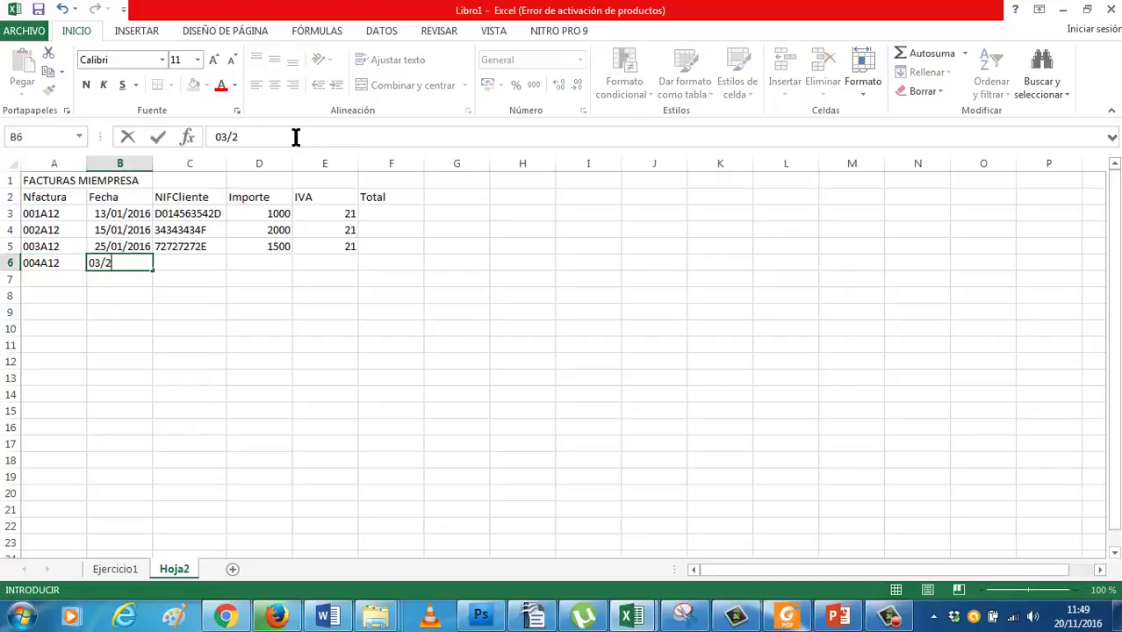
type("/2016")
key("Tab")
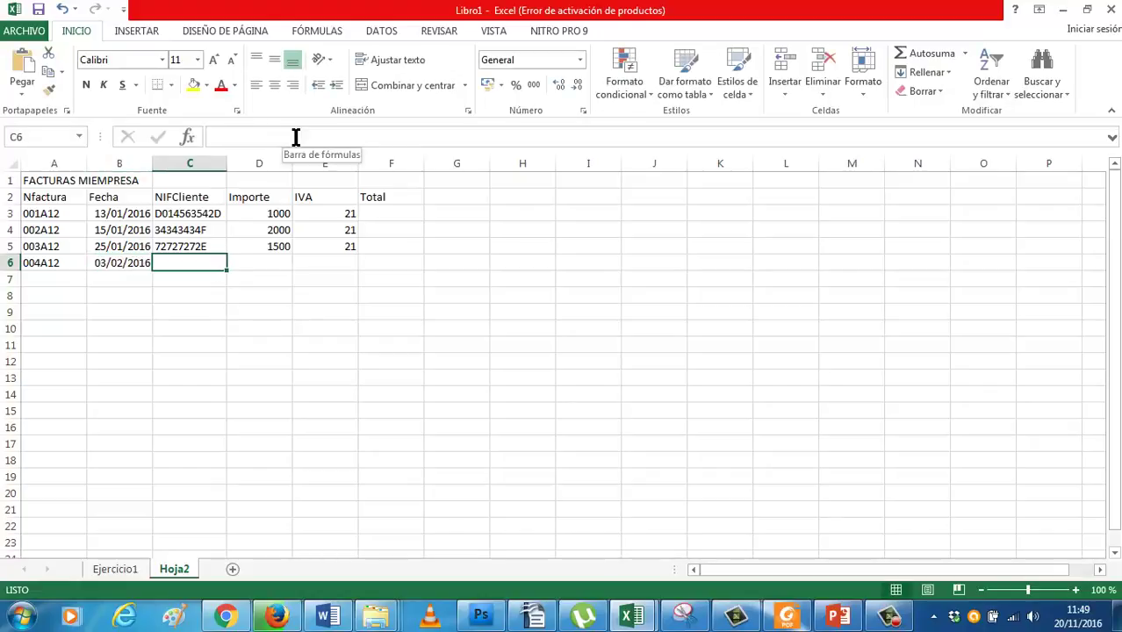
type("46464646E")
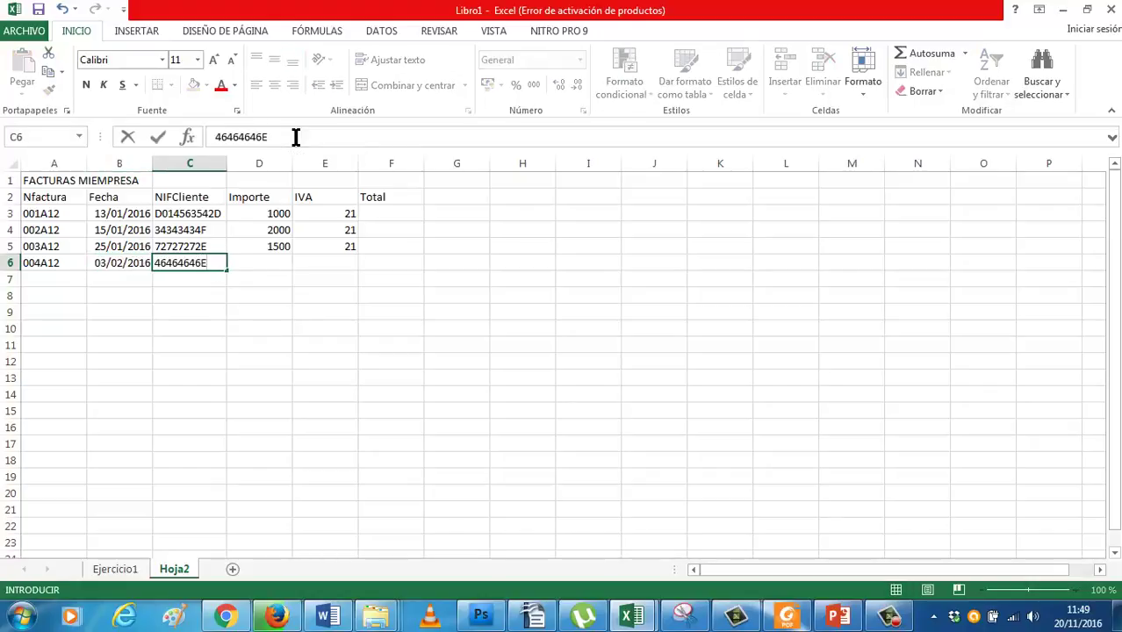
key("Tab")
type("50")
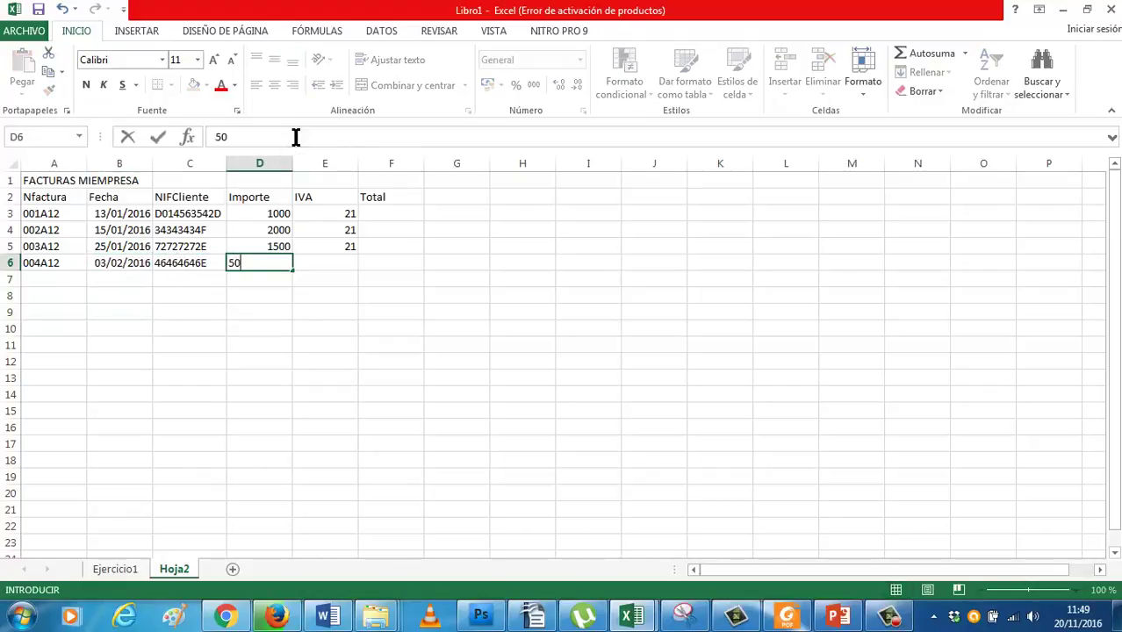
type("00")
key("ctrl+Return")
key("Tab")
type("21")
key("Return")
Enter invoice 005A12 dated 07/12/2016 with client NIF, Importe 3000 and IVA 21
key("Left")
key("Left")
key("Left")
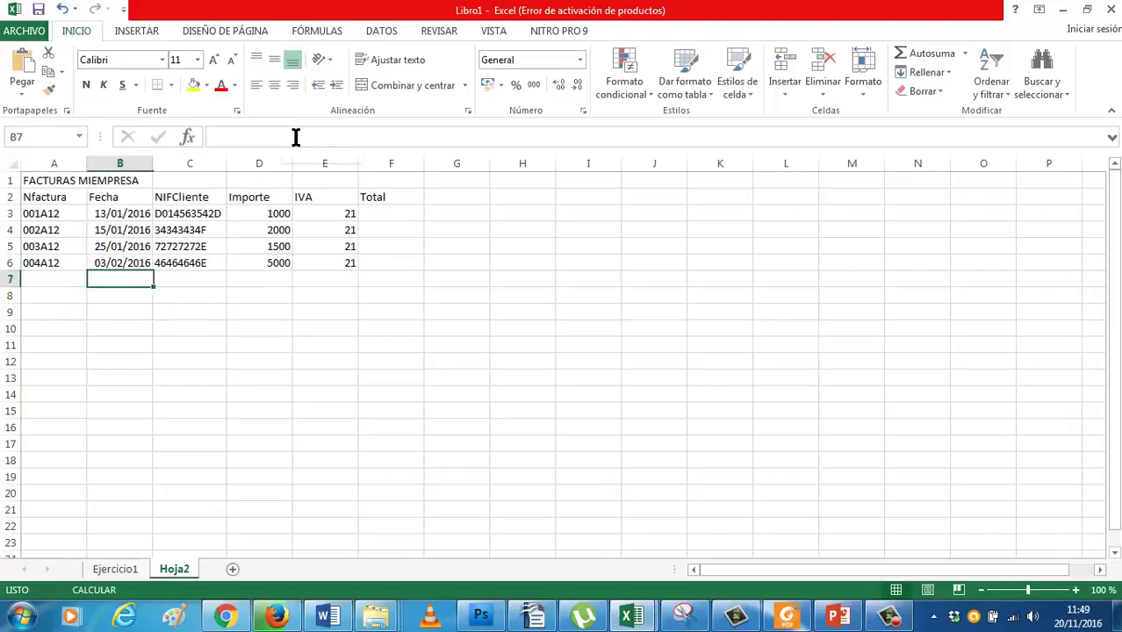
key("Left")
type("005")
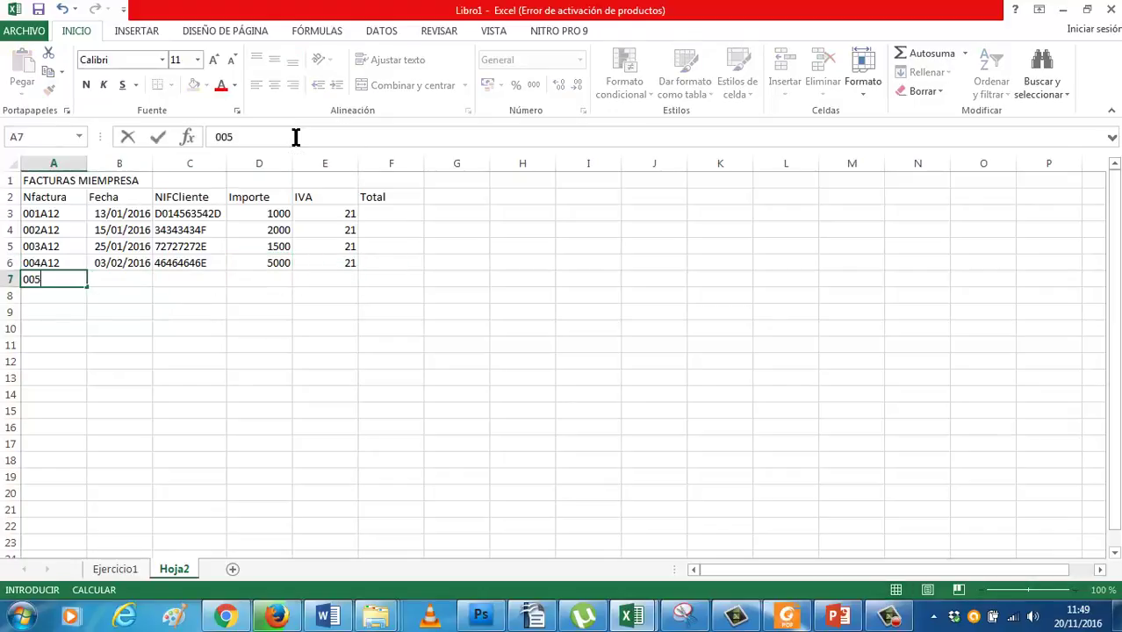
type("A12")
key("Tab")
type("07")
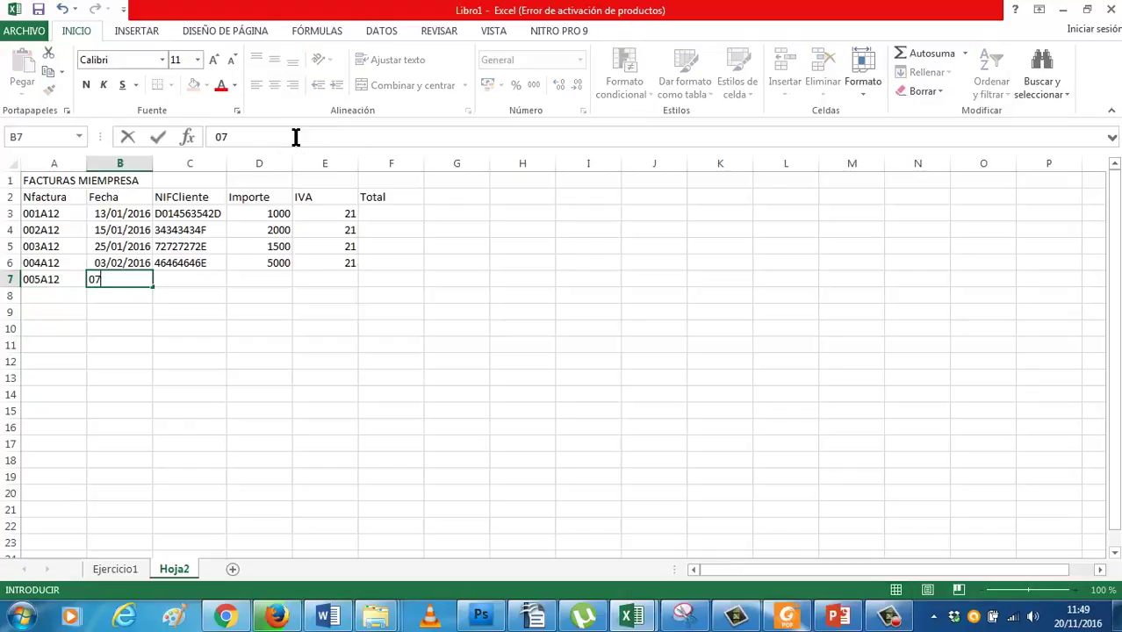
type("/12/2016")
key("Tab")
type("858585")
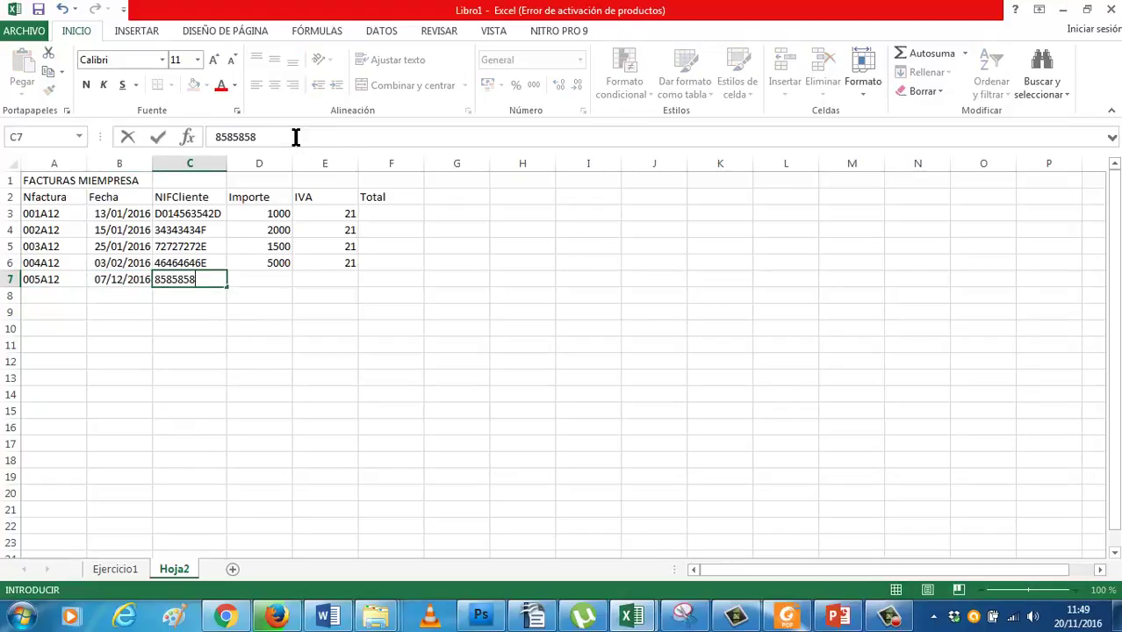
type("85E")
key("Tab")
type("30")
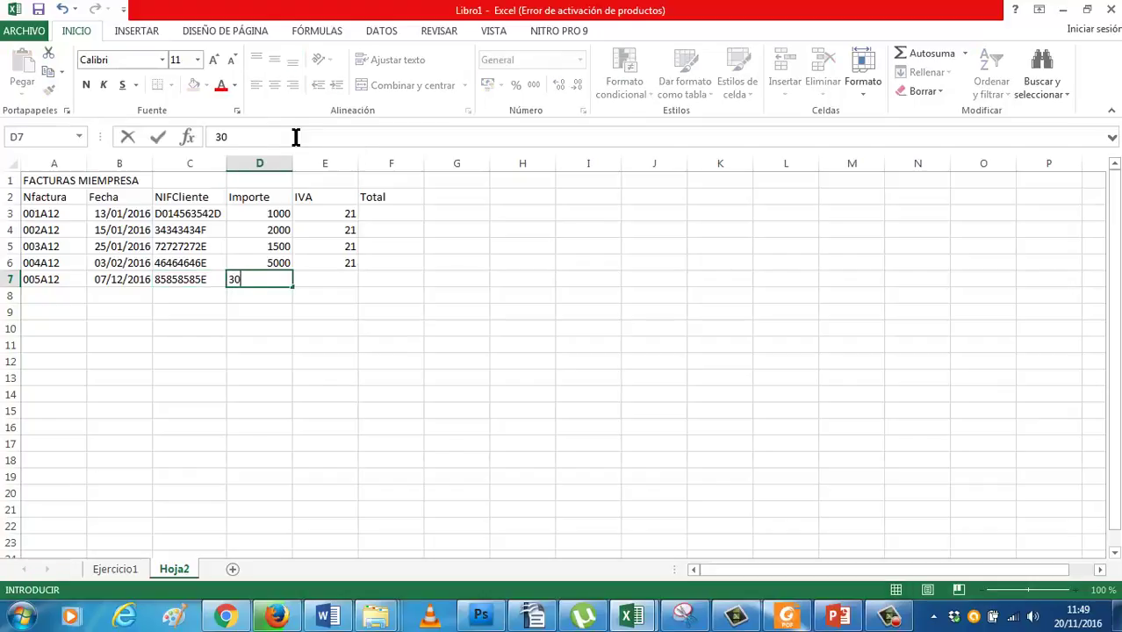
type("00")
key("Tab")
type("21")
key("Tab")
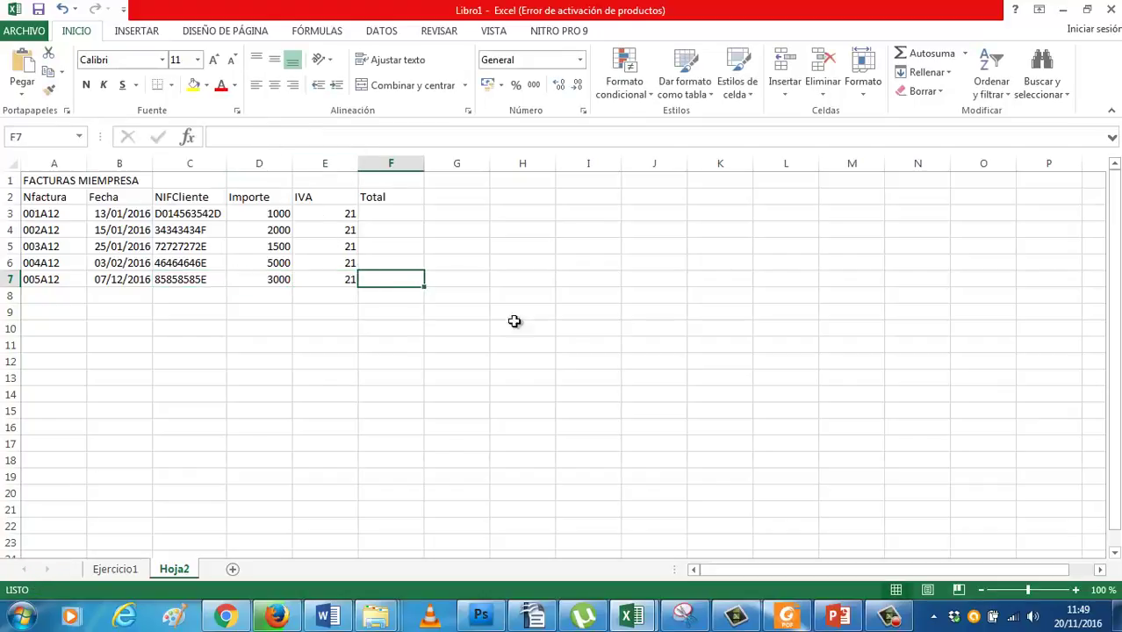
Merge and centre the FACTURAS MIEMPRESA title across A1:F1
left_click(1076, 590)
left_click(1077, 590)
left_click(1077, 590)
left_click(1076, 590)
left_click(1077, 590)
left_click(1076, 590)
left_click(1079, 593)
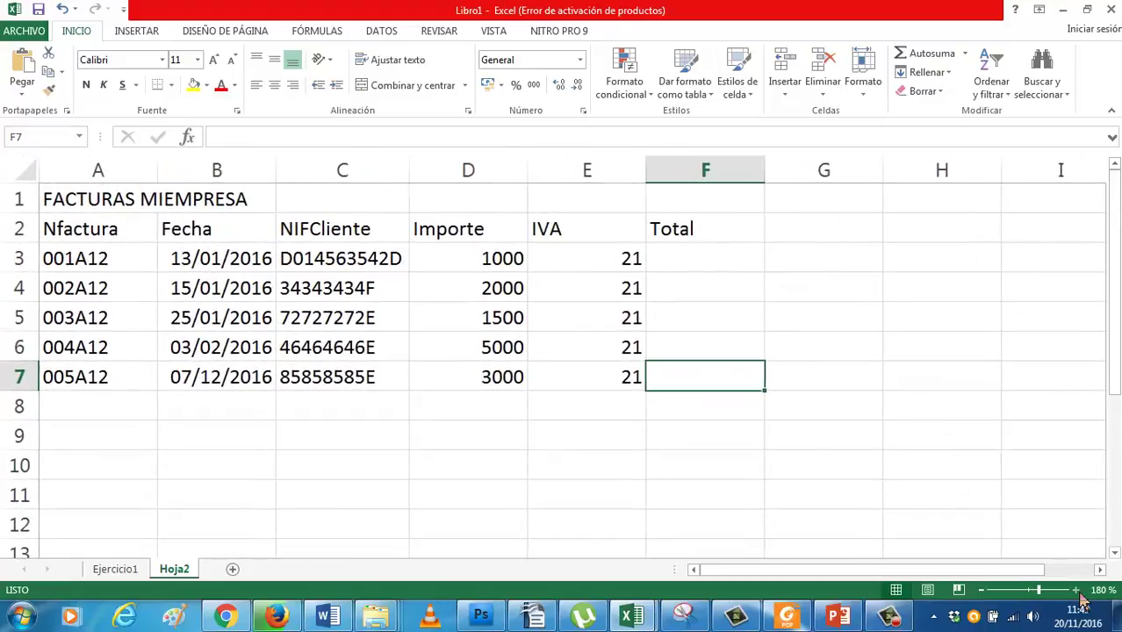
left_click(449, 435)
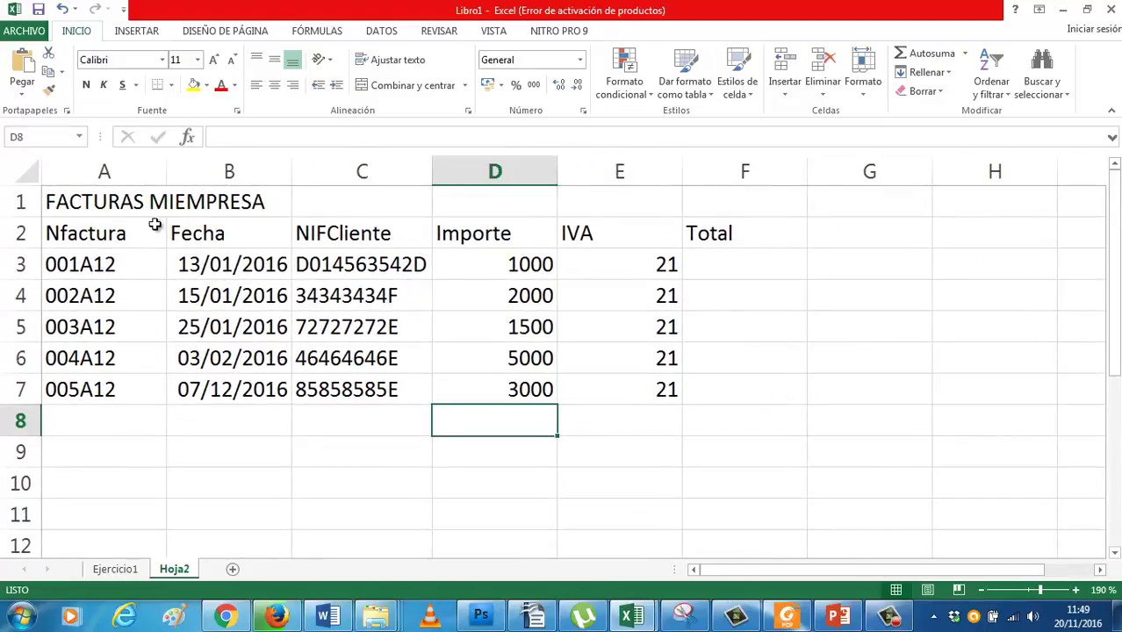
left_click(82, 200)
left_click_drag(260, 198, 700, 192)
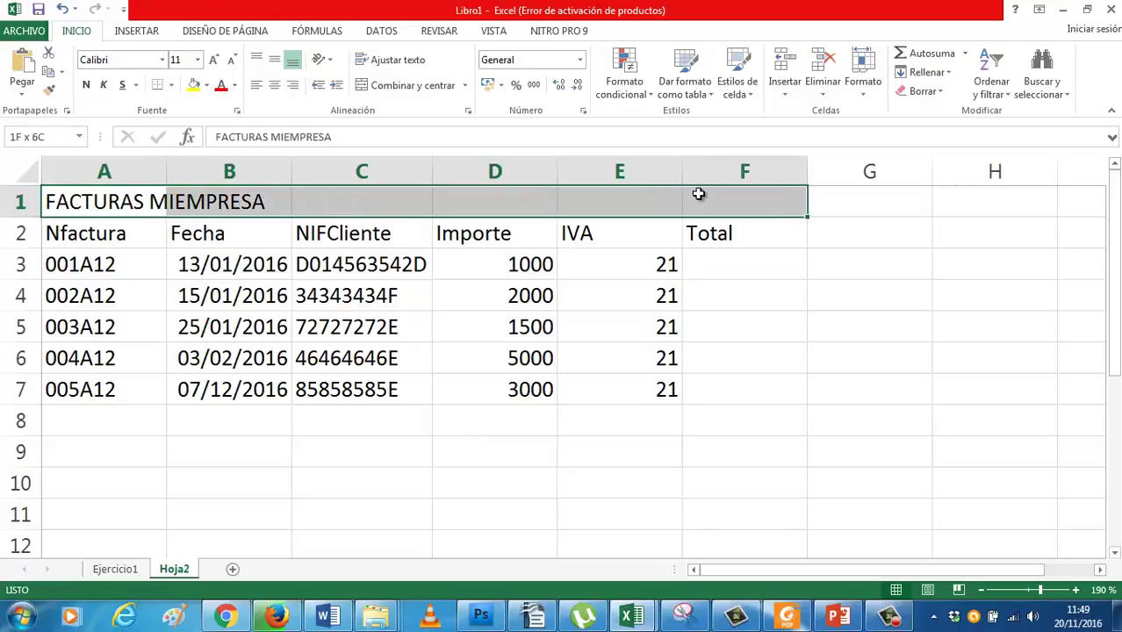
left_click(427, 87)
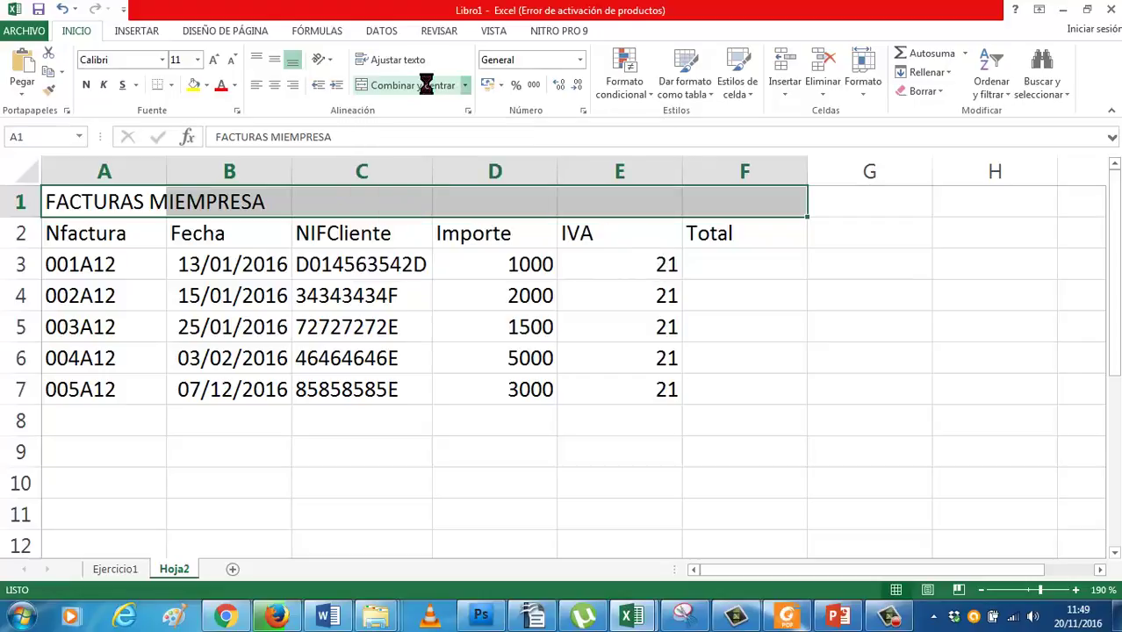
Increase the title's font size to 22
left_click(213, 59)
left_click(213, 59)
left_click(213, 59)
left_click(214, 60)
left_click(213, 63)
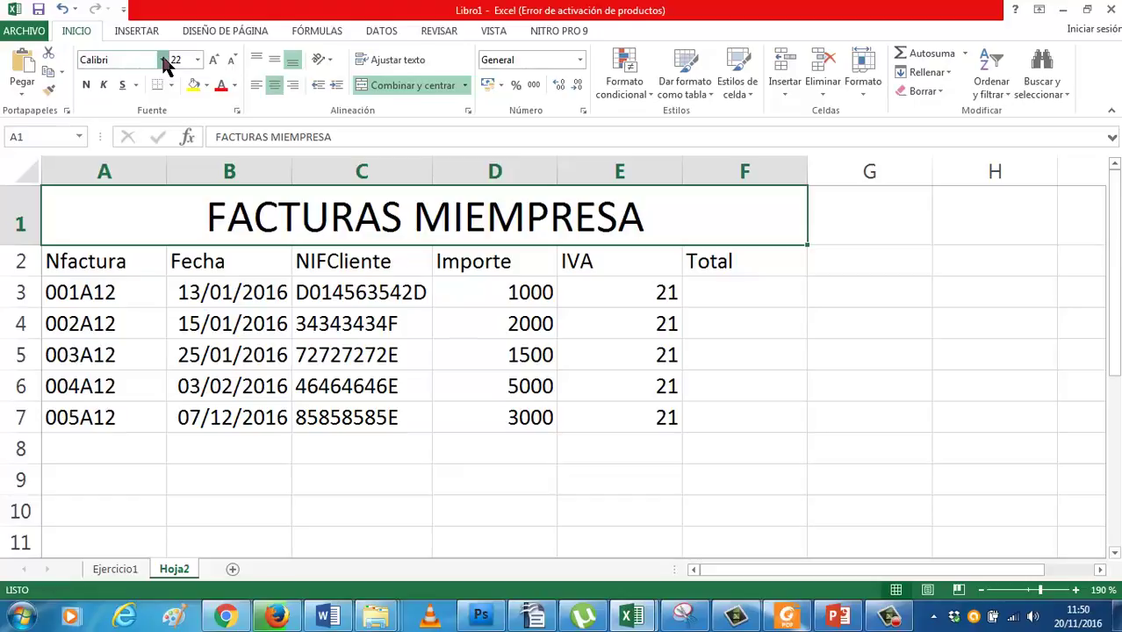
Set the title to Arial Narrow with light blue-grey text on a dark grey fill
left_click(164, 62)
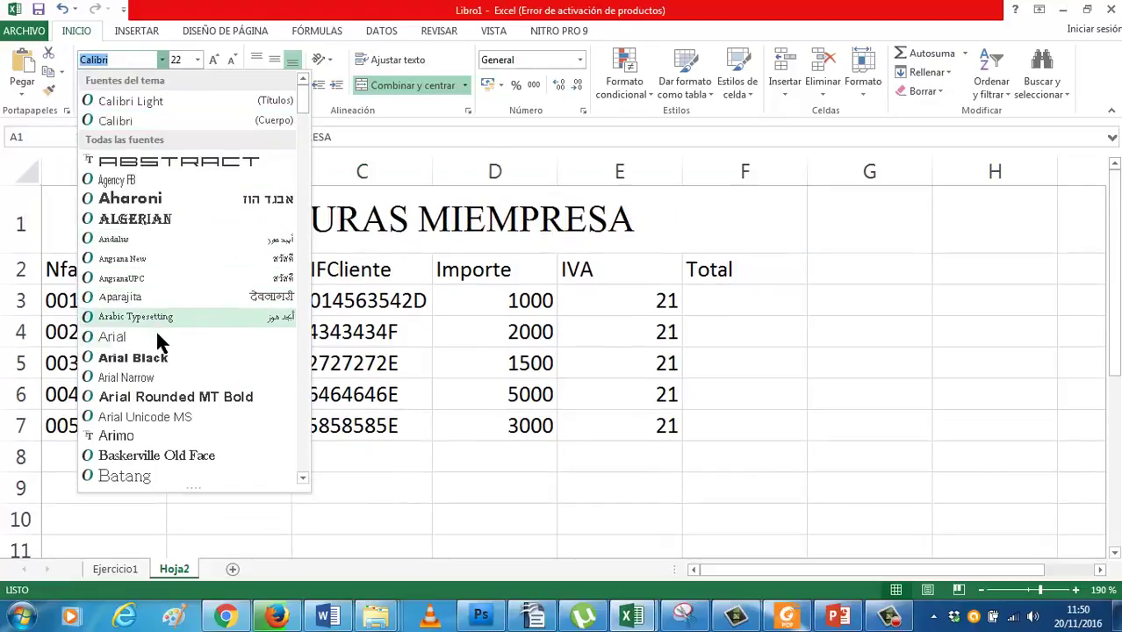
left_click(165, 377)
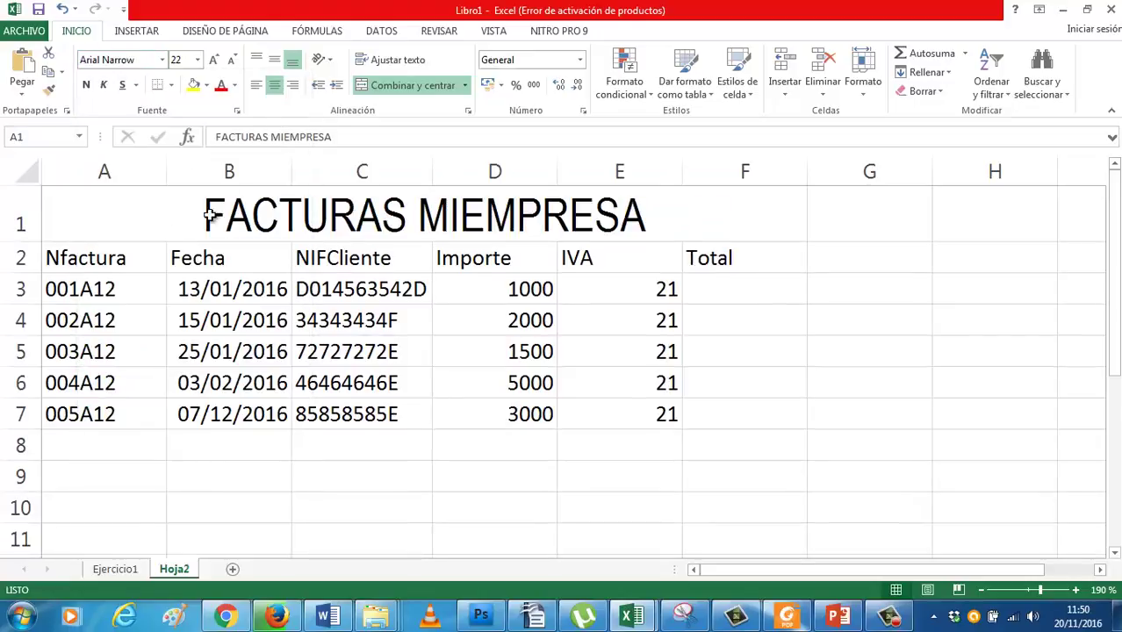
left_click(235, 85)
left_click(335, 188)
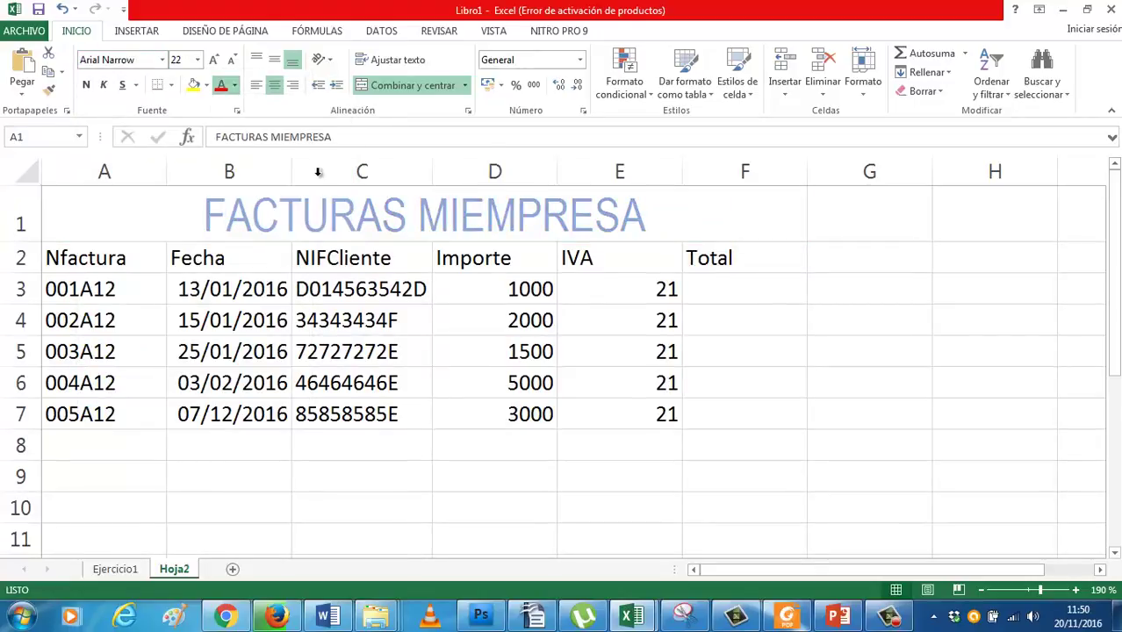
left_click(207, 85)
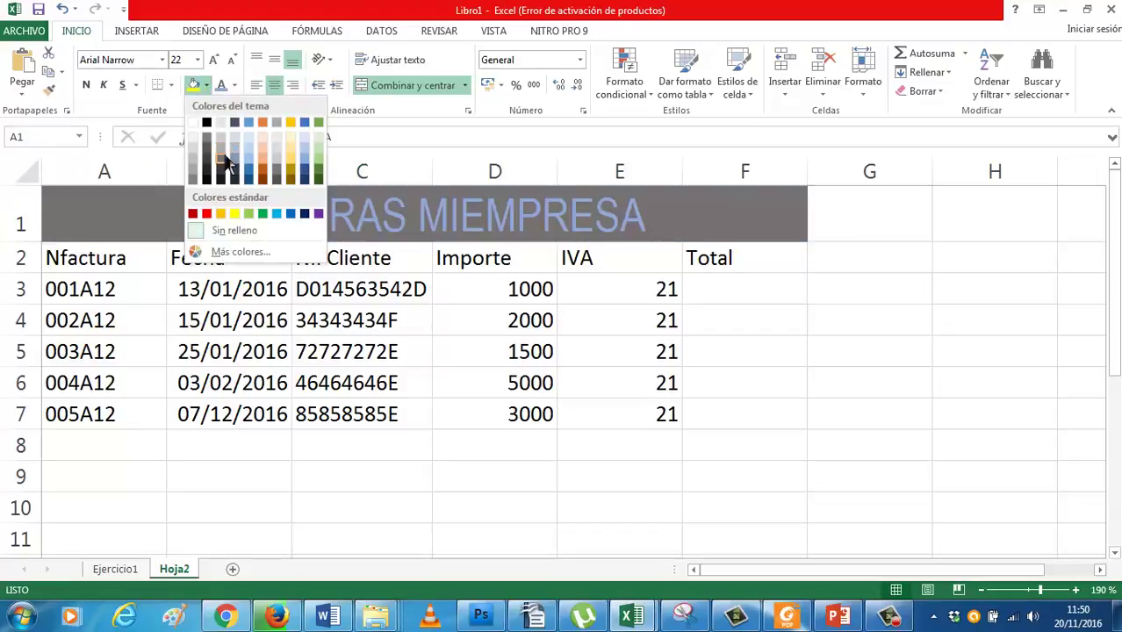
left_click(233, 158)
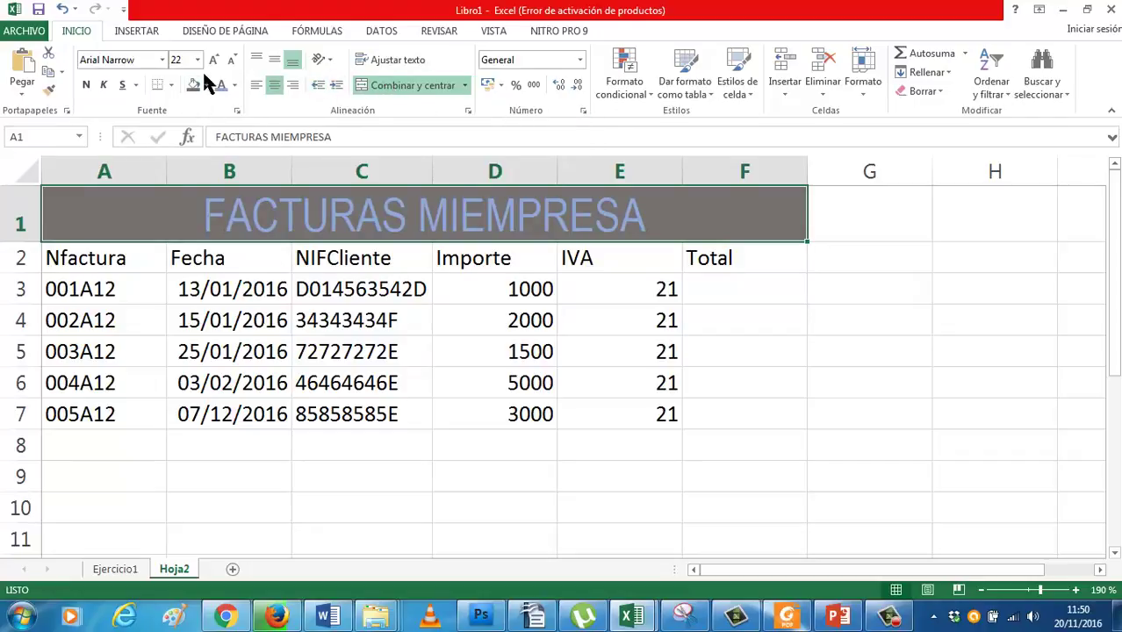
left_click(171, 85)
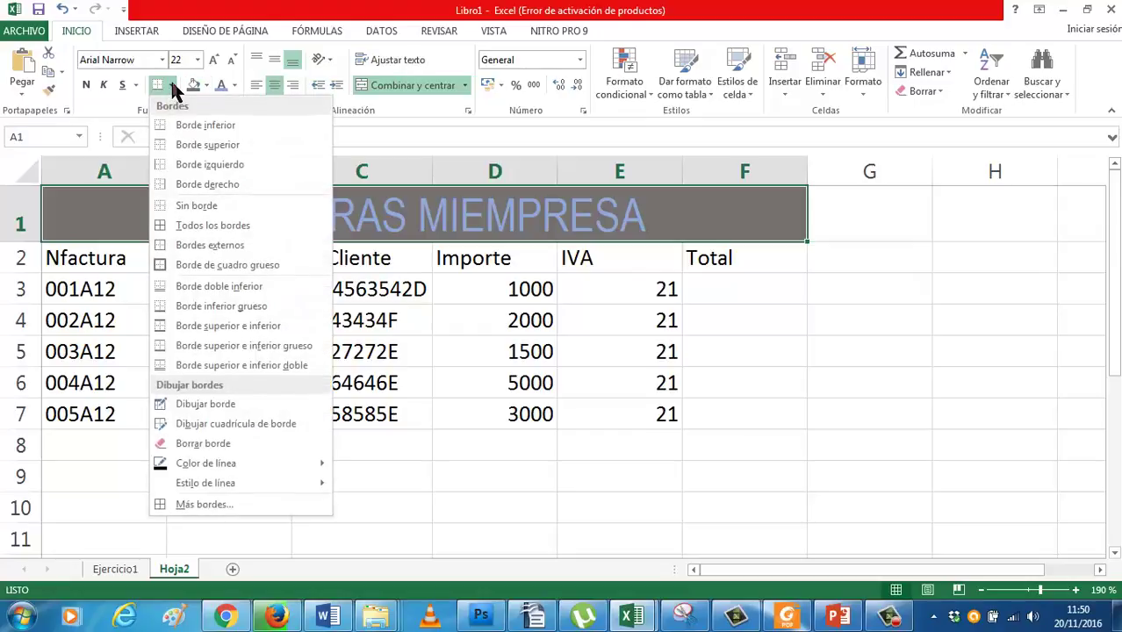
Add a thick box border to the title, plus all borders and a thick outline on A2:F7
left_click(226, 264)
left_click(217, 279)
left_click_drag(152, 268, 692, 420)
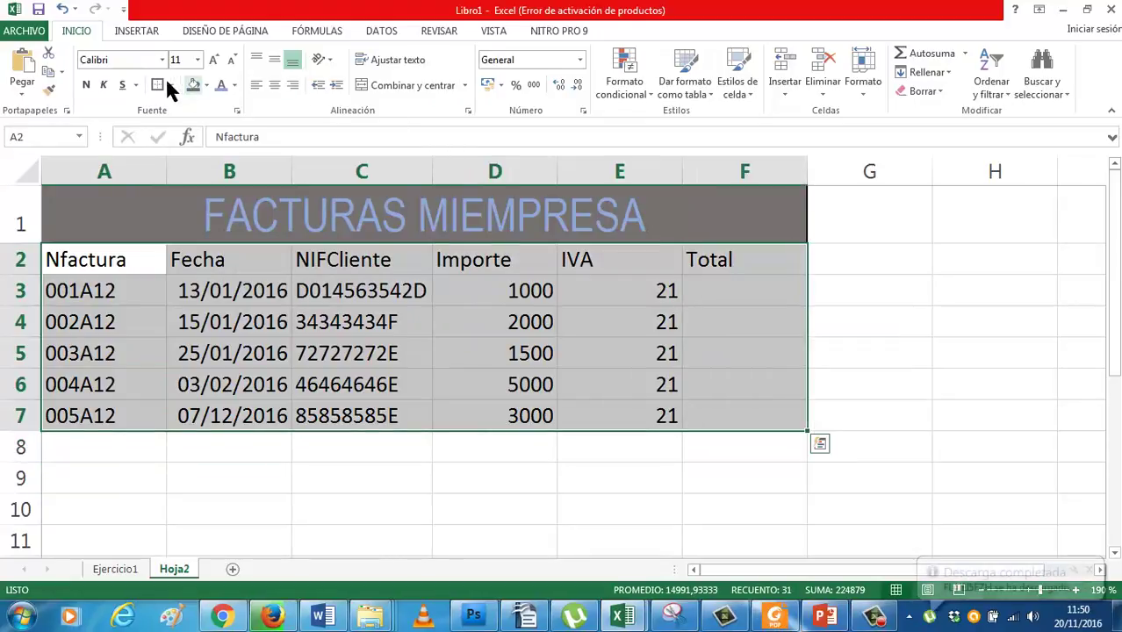
left_click(172, 86)
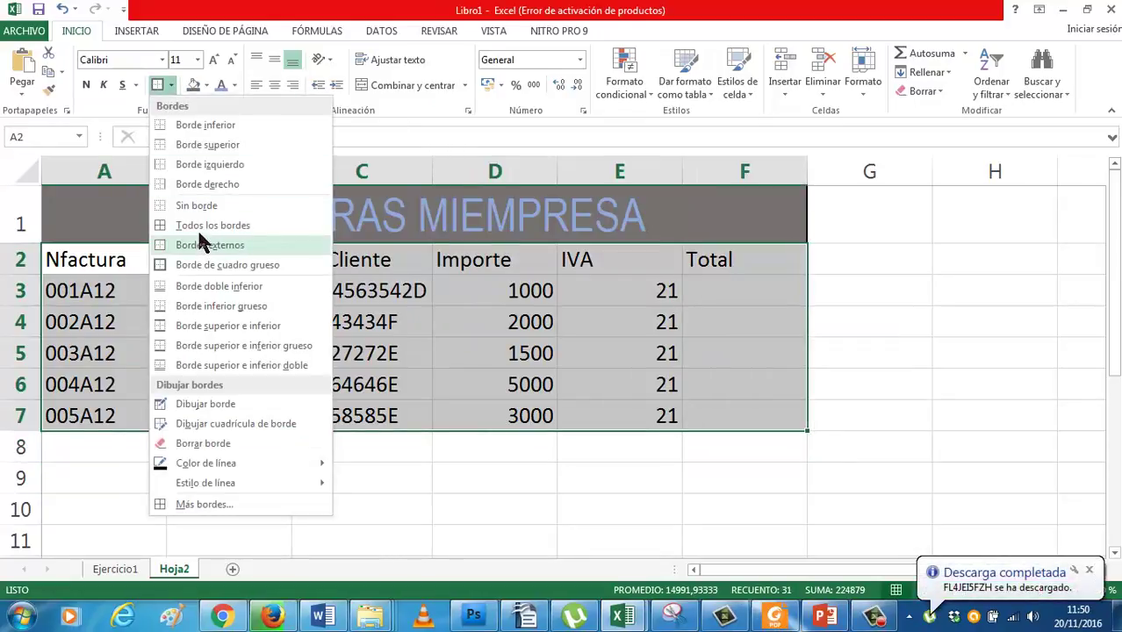
left_click(197, 224)
left_click(171, 86)
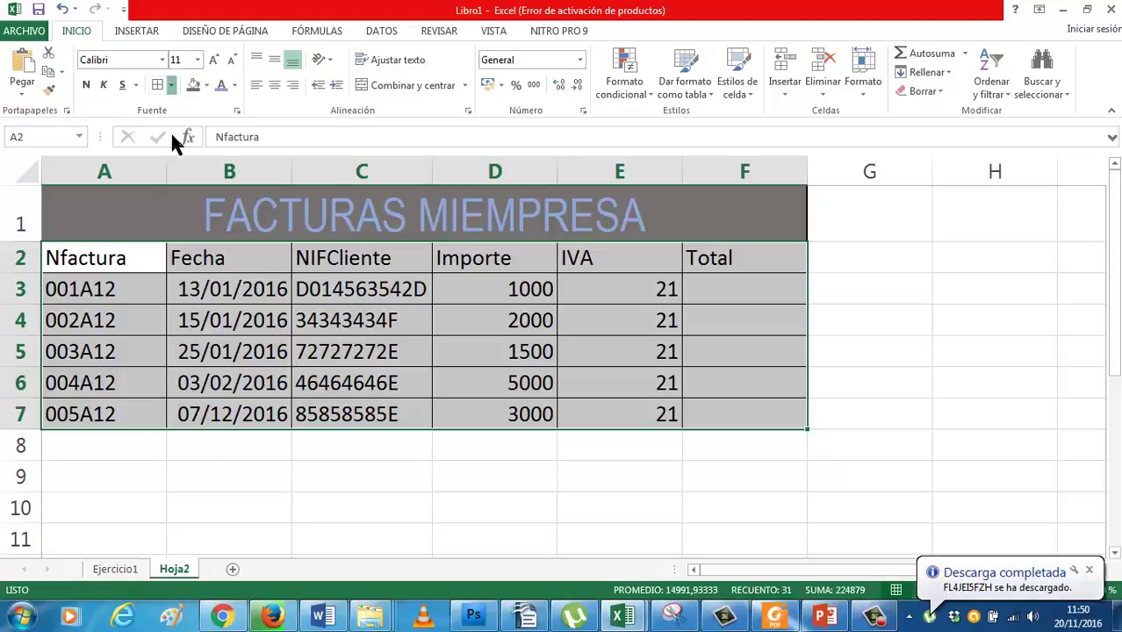
left_click(218, 265)
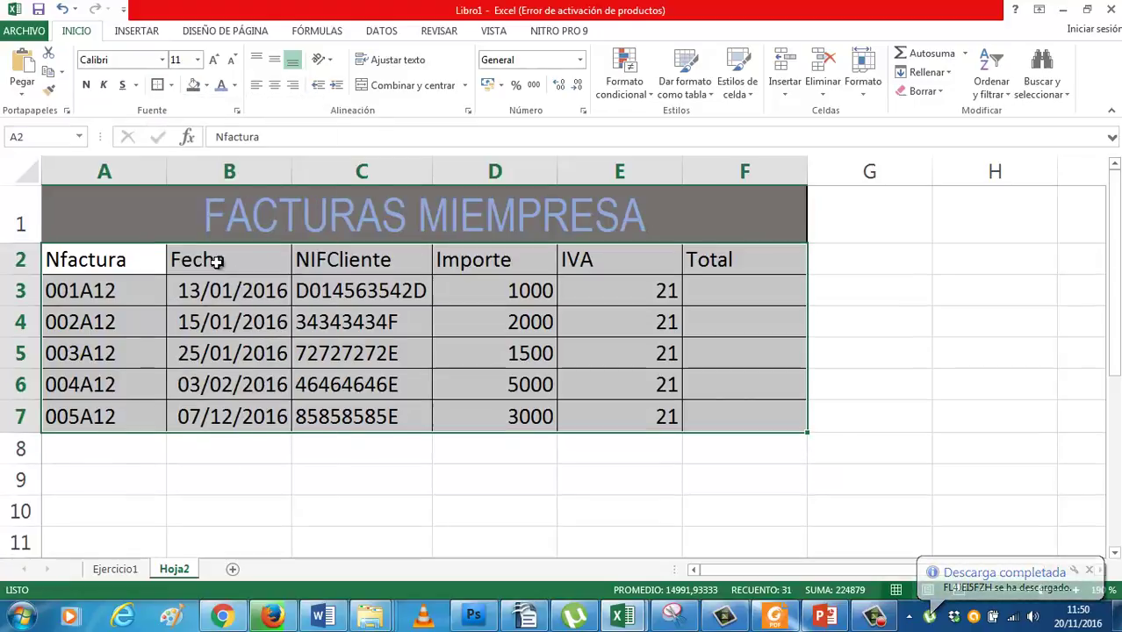
Make the header row A2:F2 bold
left_click(138, 255)
left_click_drag(139, 256, 708, 260)
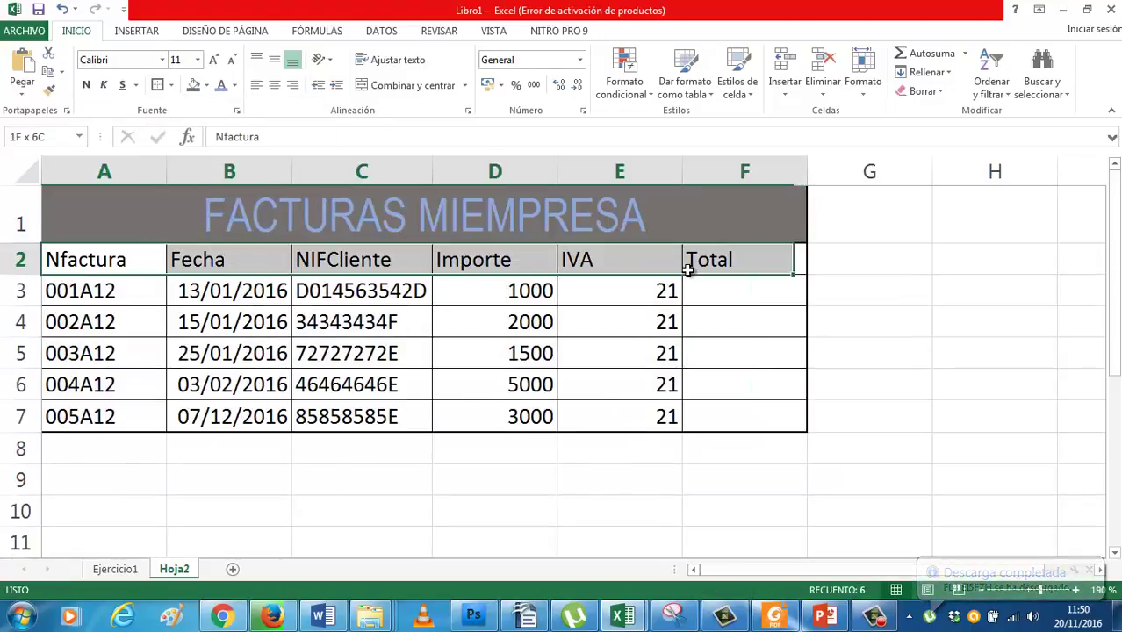
key("ctrl+n")
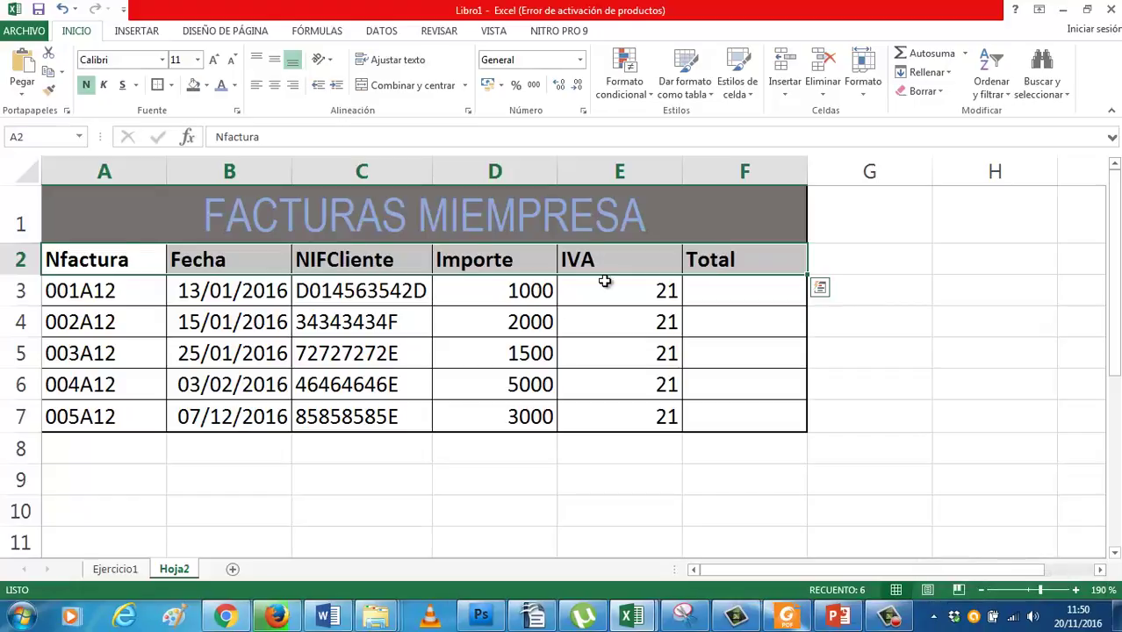
Right-align the Importe header in D2
left_click(605, 281)
left_click(532, 254)
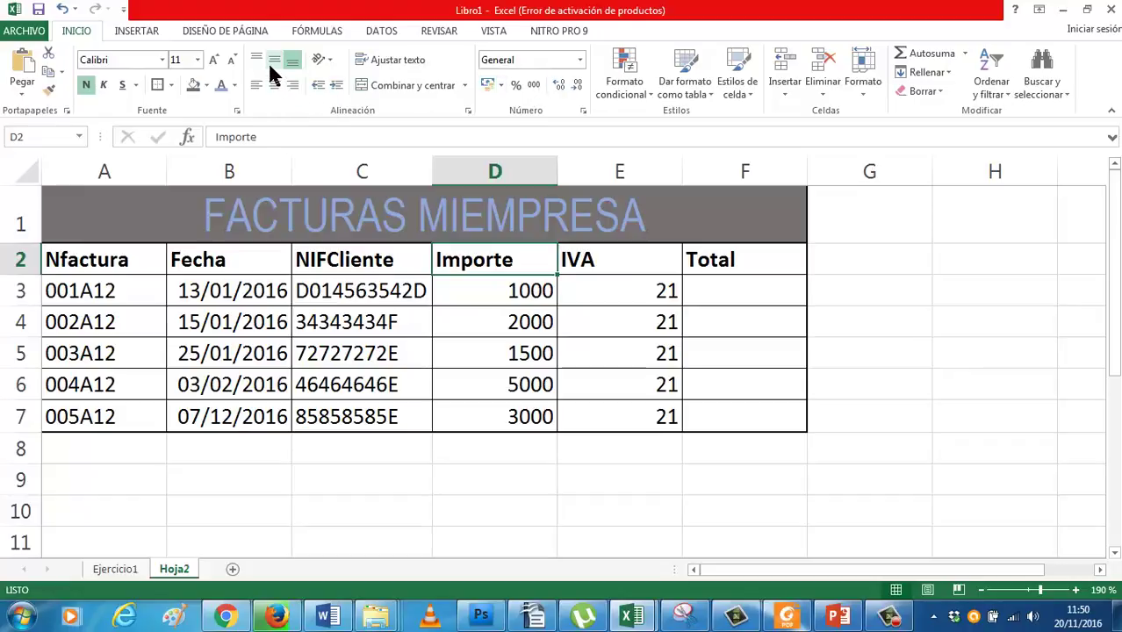
left_click(290, 86)
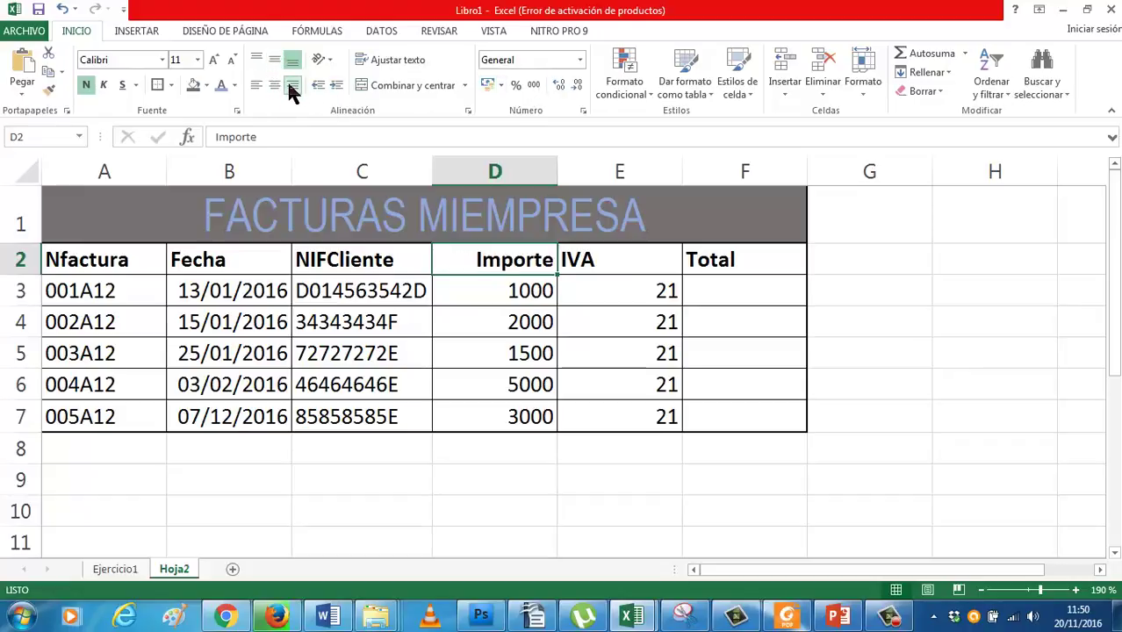
left_click(364, 288)
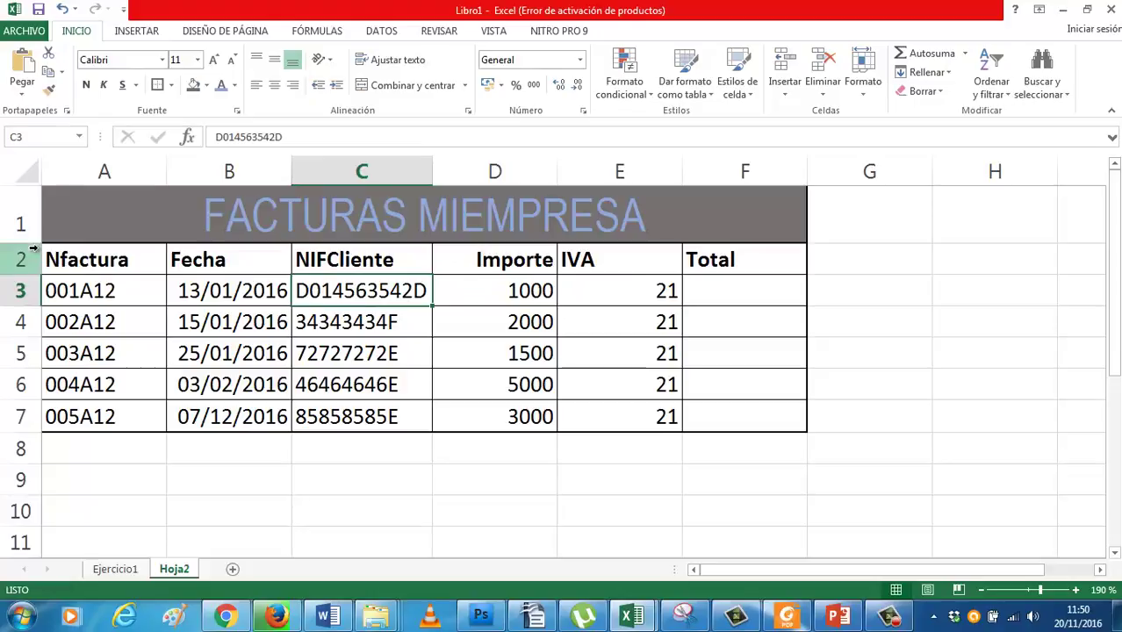
Make row 1 taller and centre the FACTURAS MIEMPRESA title vertically in it
left_click_drag(35, 243, 39, 279)
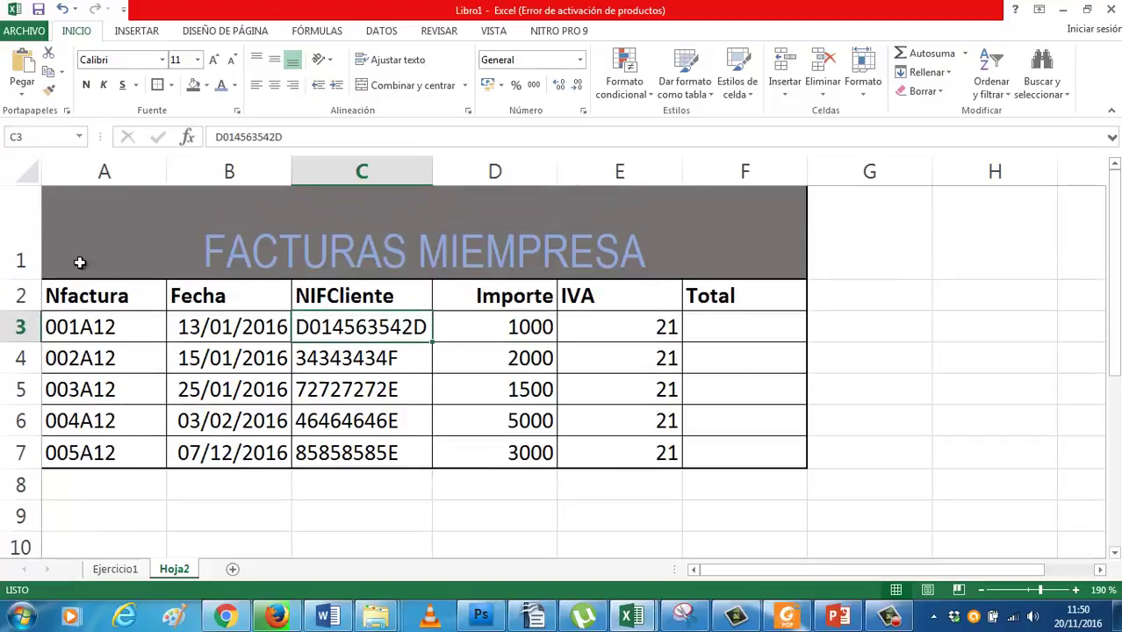
left_click(272, 58)
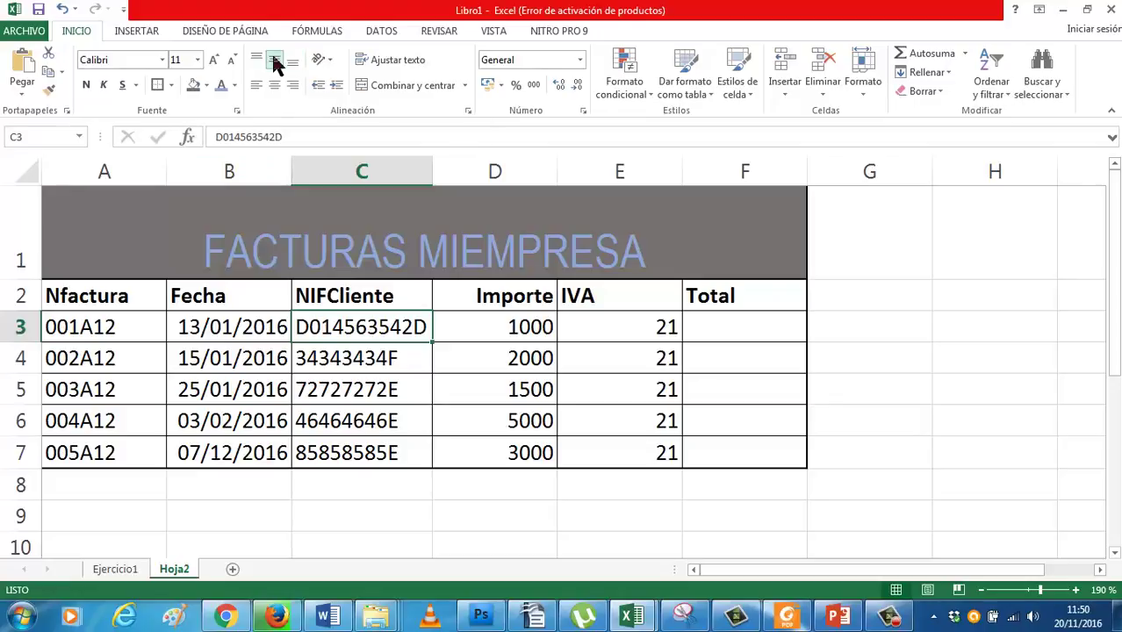
left_click(274, 62)
left_click(273, 217)
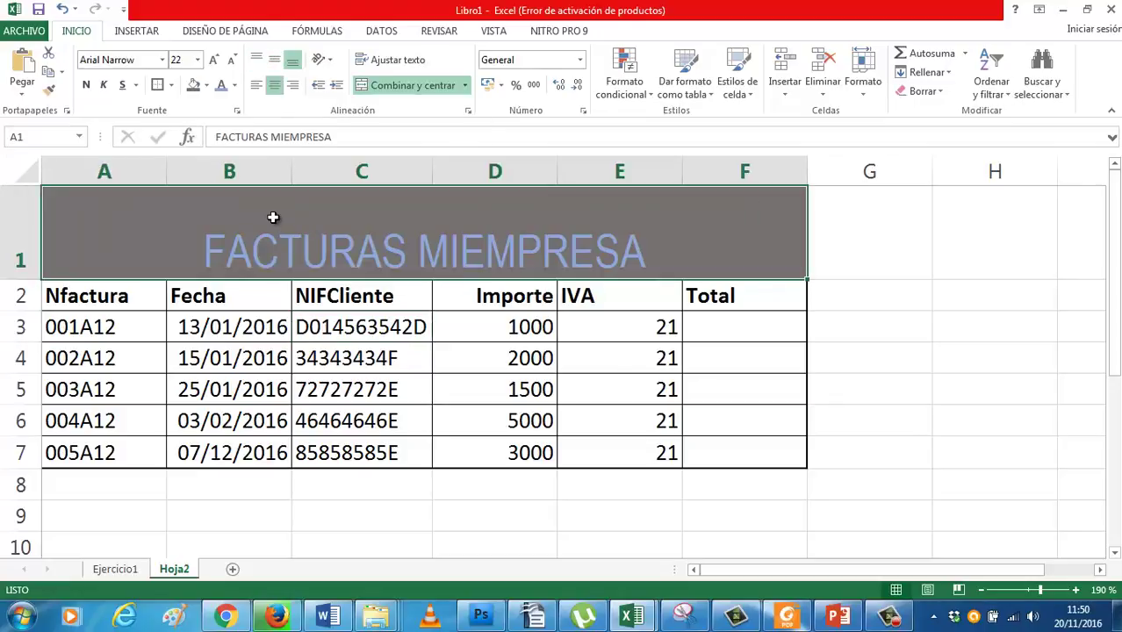
left_click(257, 58)
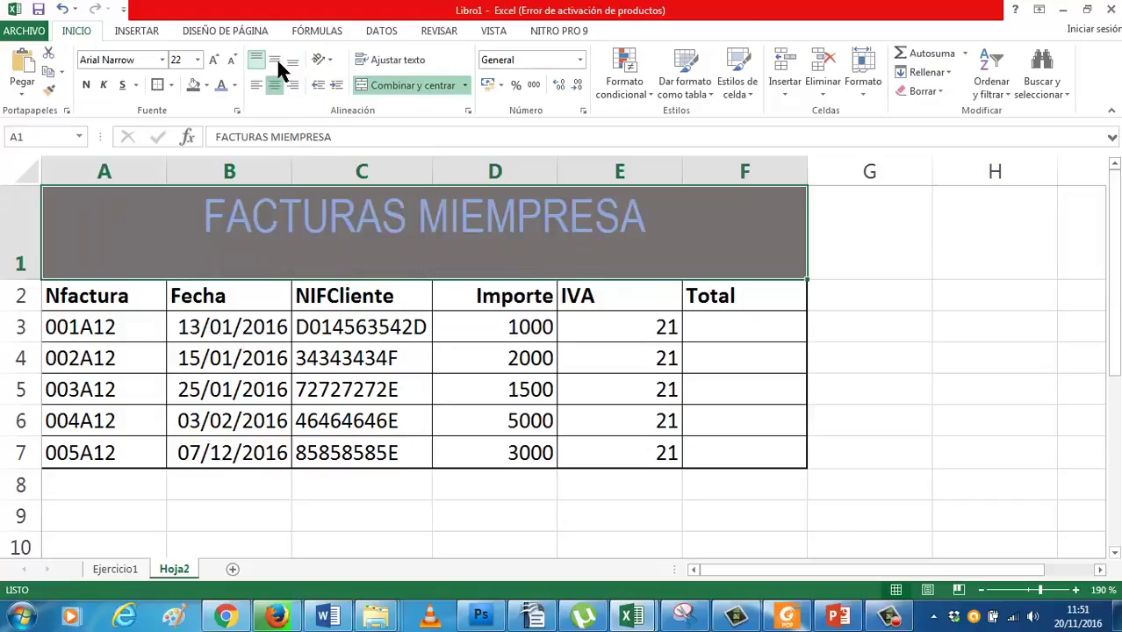
left_click(277, 58)
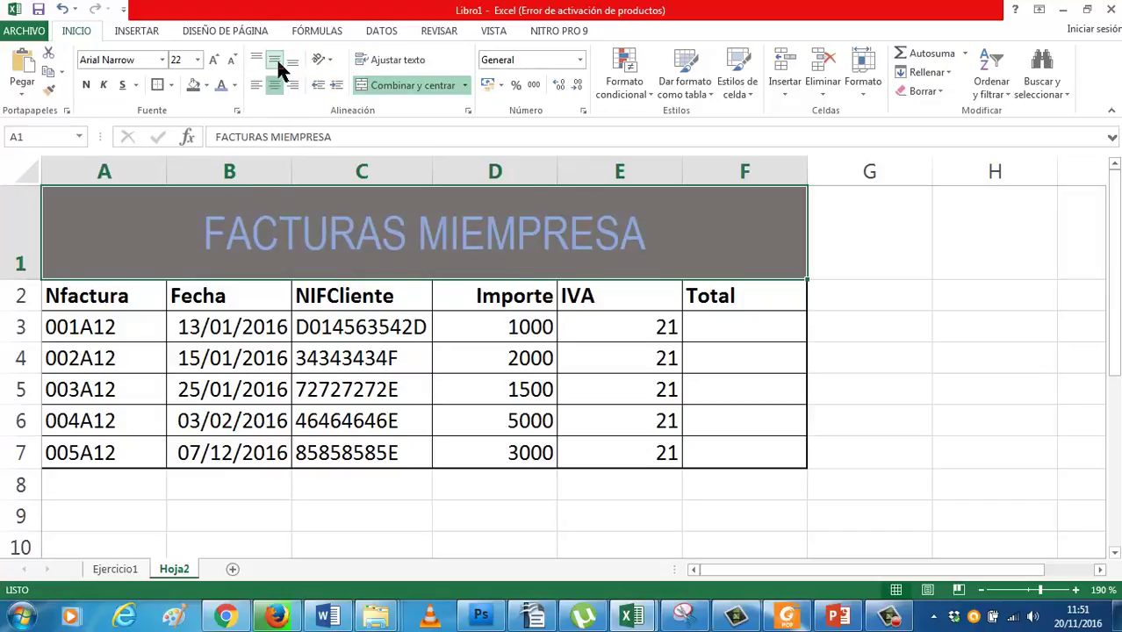
Right-align the IVA and Total headers in E2 and F2, and narrow columns F and E
left_click(372, 316)
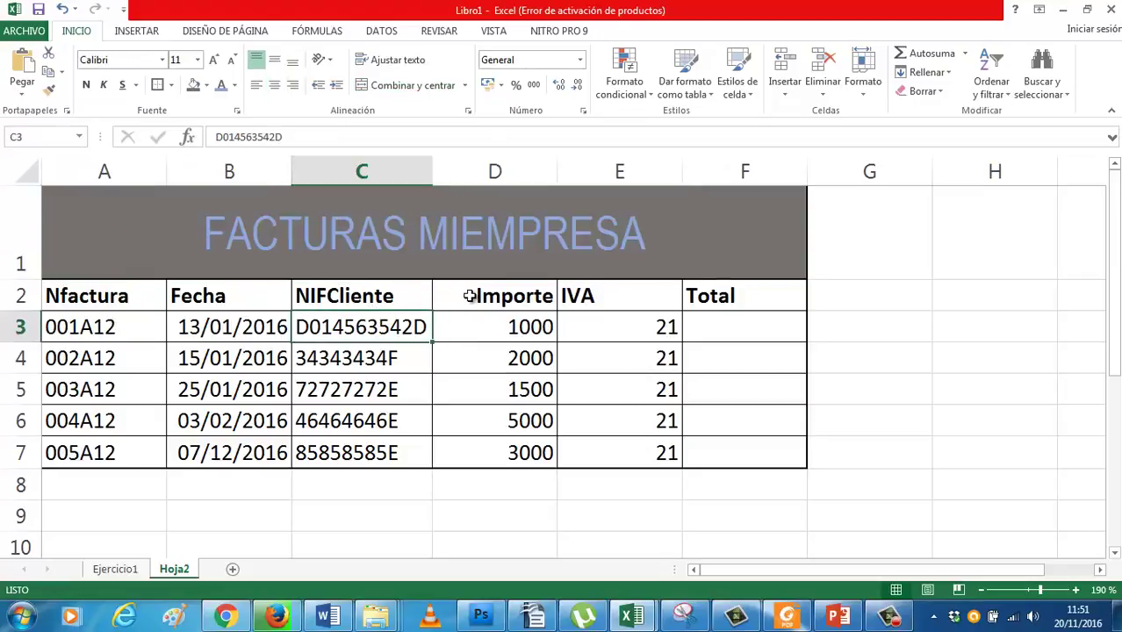
left_click(611, 306)
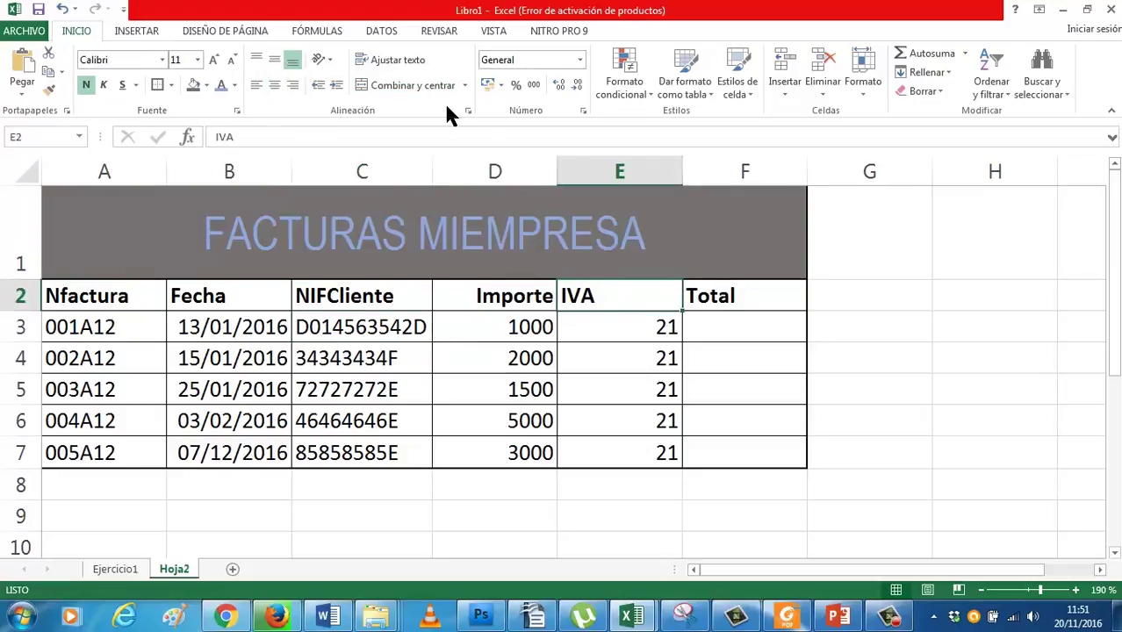
left_click(294, 87)
left_click(718, 293)
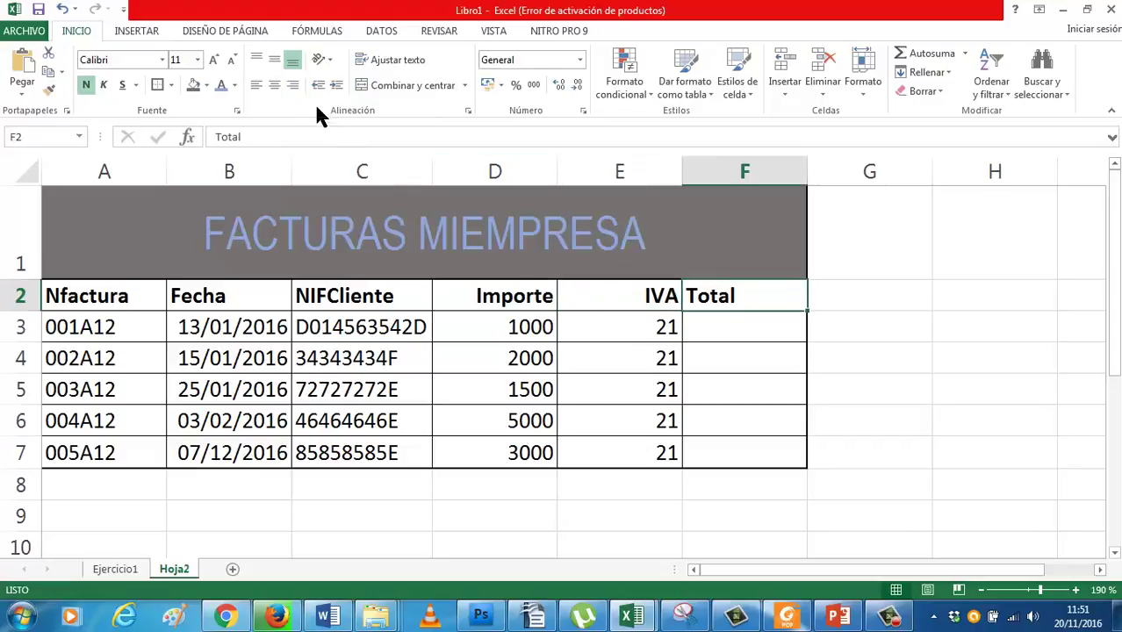
left_click(295, 89)
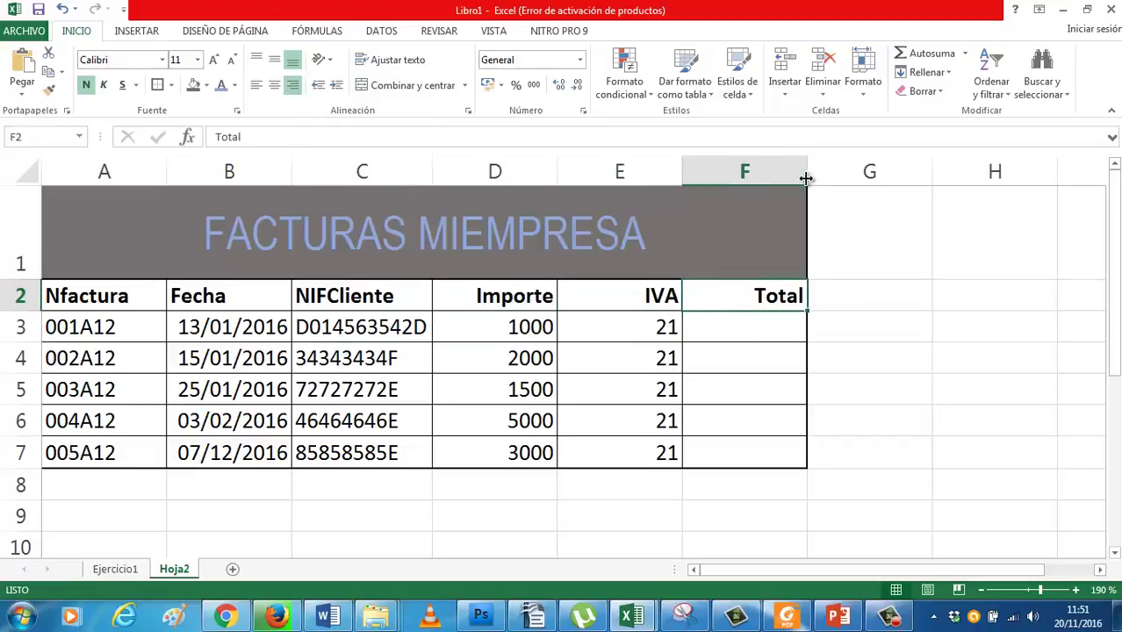
left_click_drag(799, 173, 773, 175)
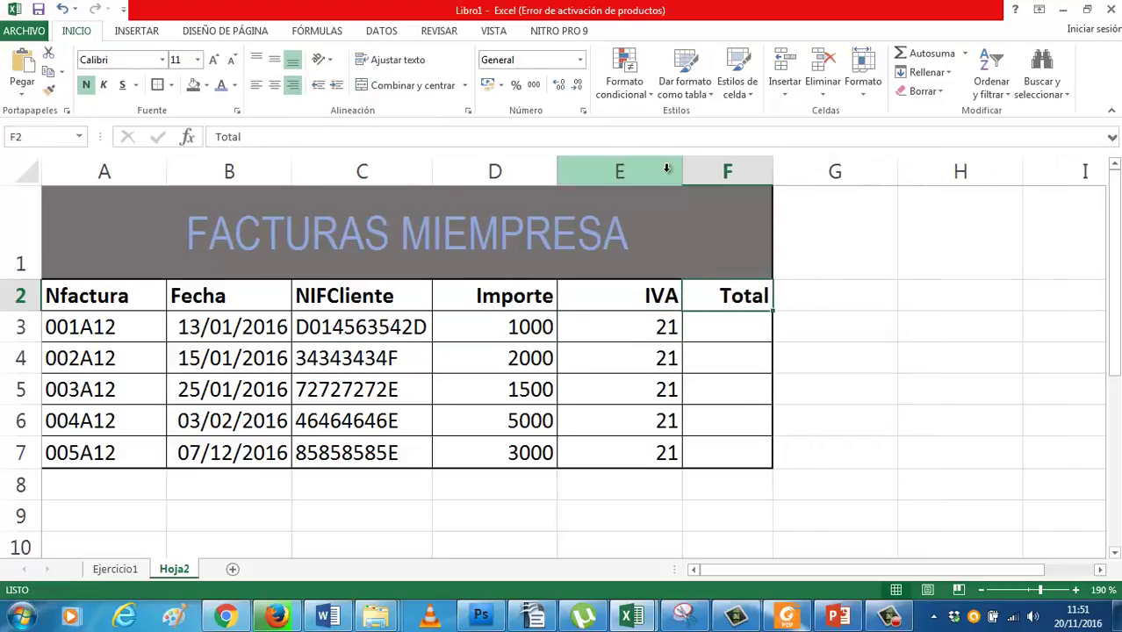
left_click_drag(680, 175, 537, 168)
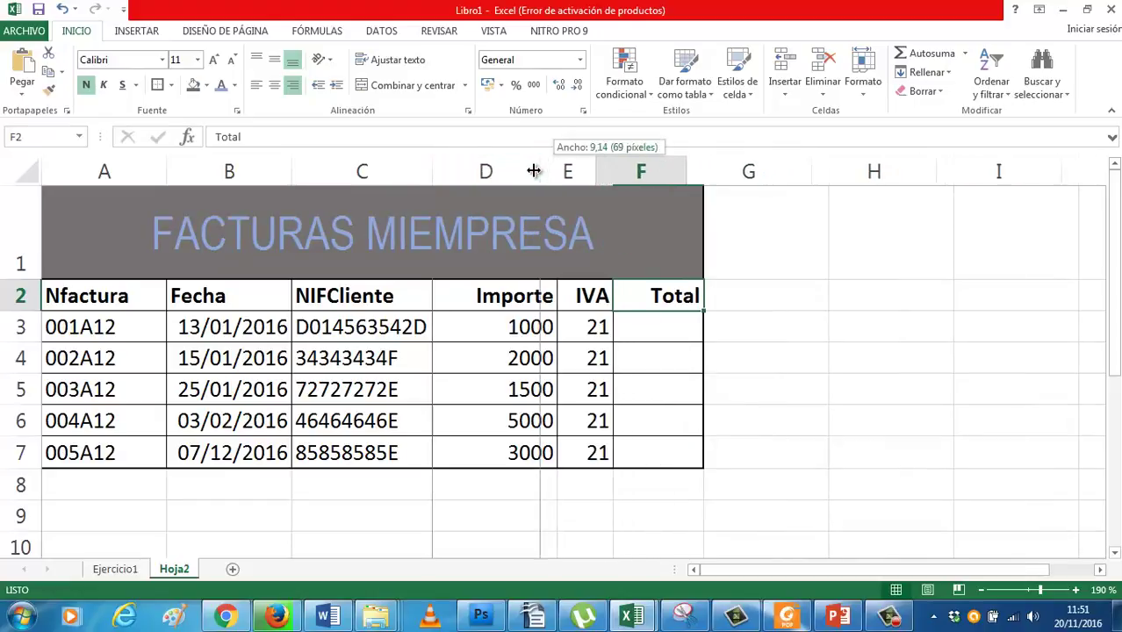
Delete two stray digits from the client NIF in C3 and narrow column C slightly
double_click(392, 327)
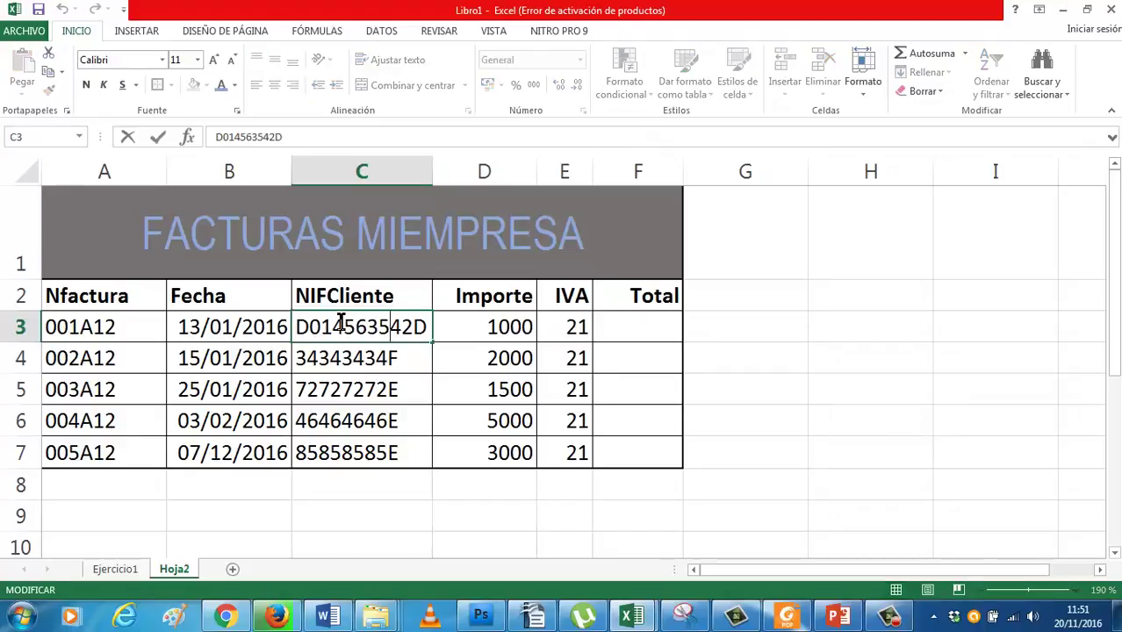
key("BackSpace")
key("BackSpace")
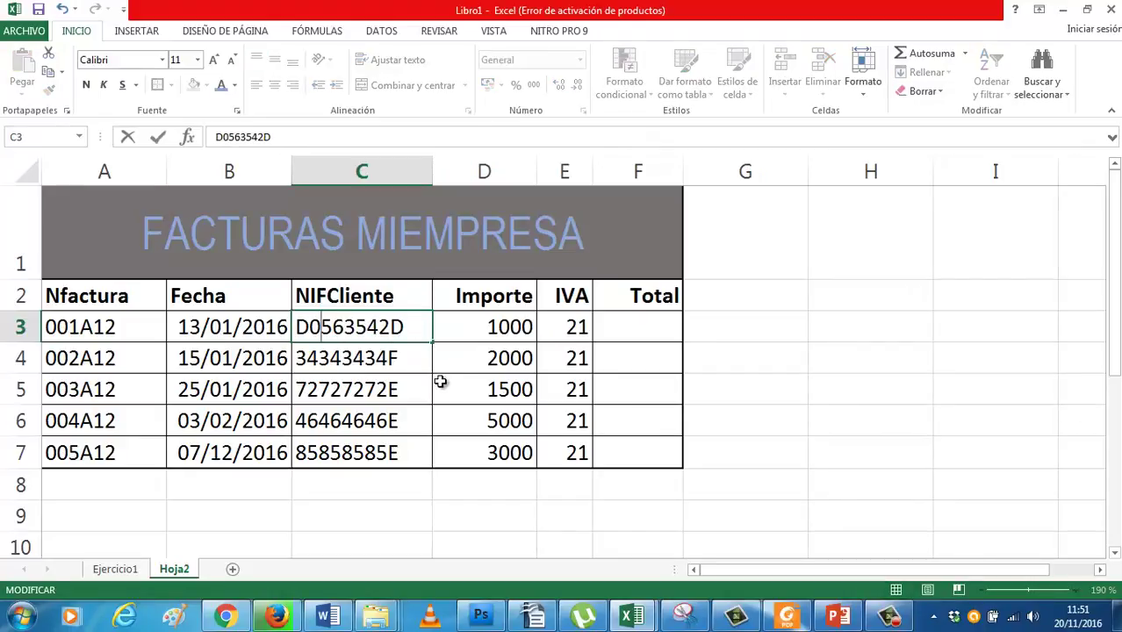
left_click(441, 385)
left_click_drag(432, 168, 416, 168)
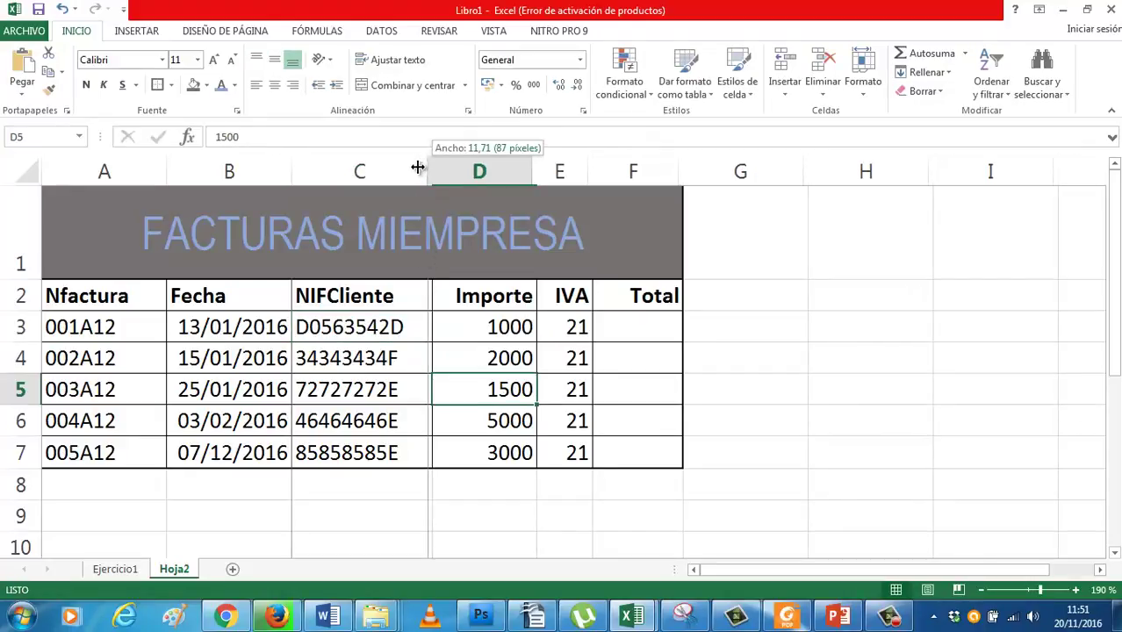
left_click_drag(151, 293, 595, 295)
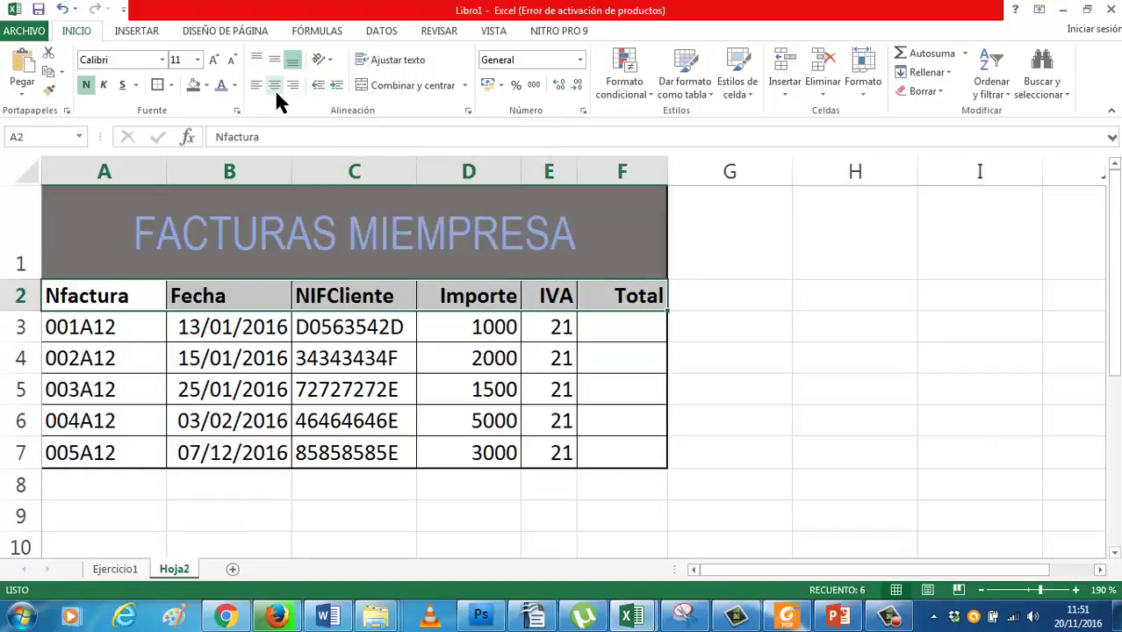
Fill header row A2:F2 light green and colour its text blue
left_click(206, 85)
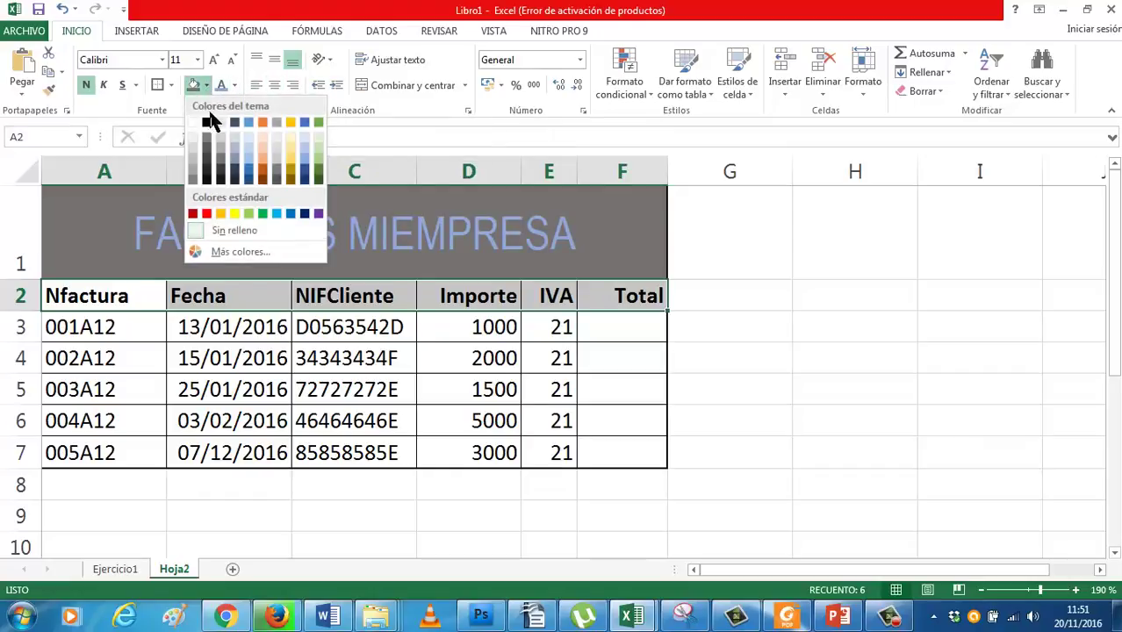
left_click(253, 214)
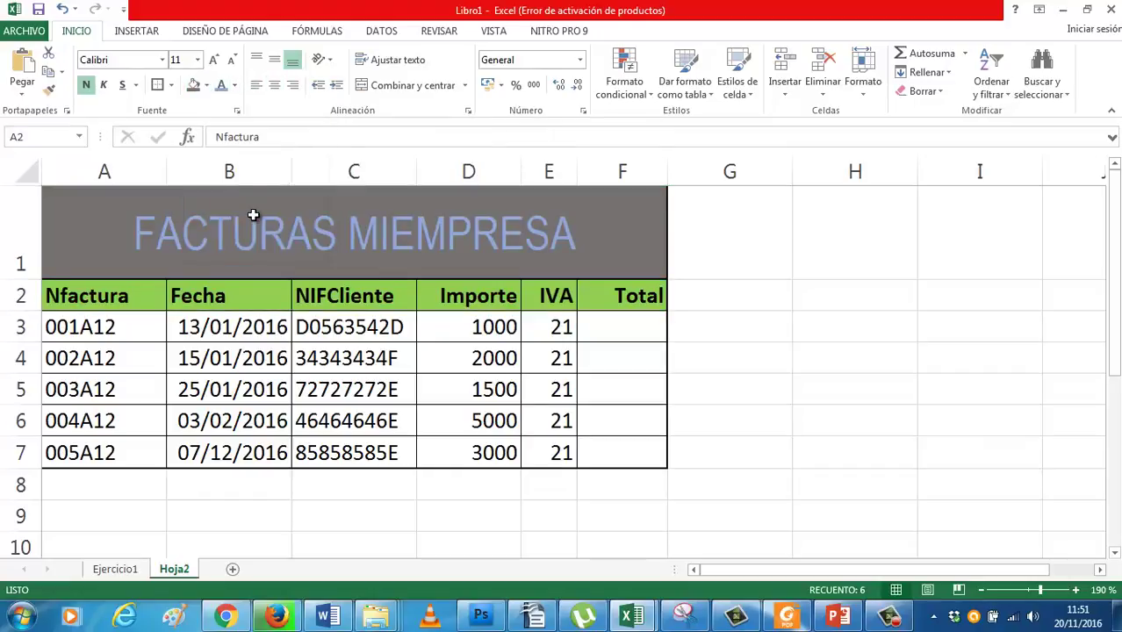
left_click(234, 85)
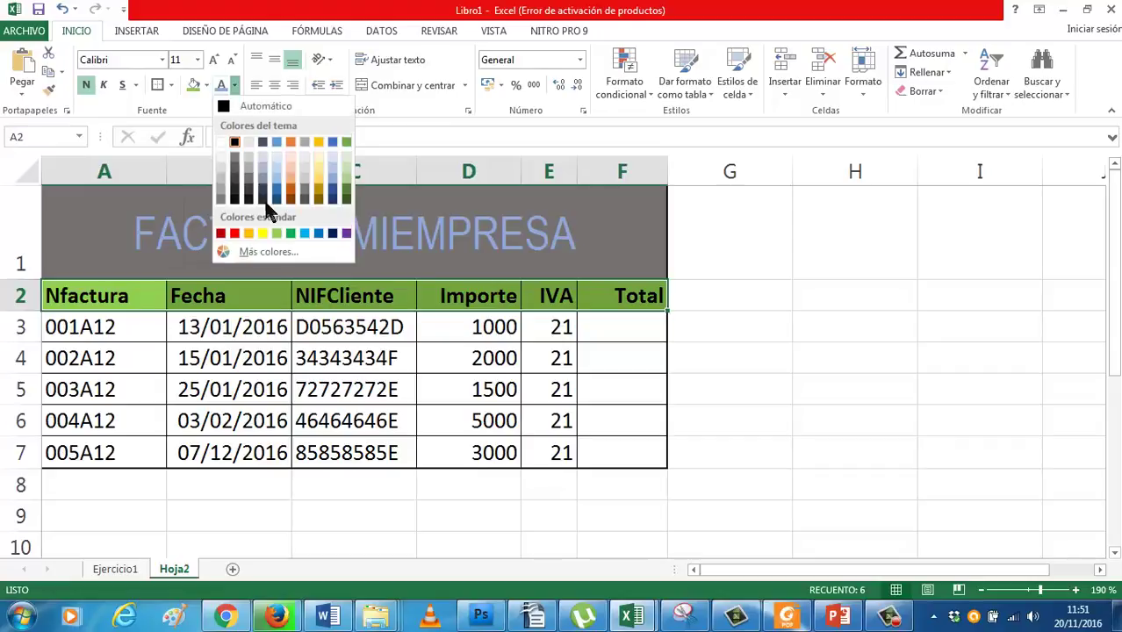
left_click(314, 234)
left_click(175, 338)
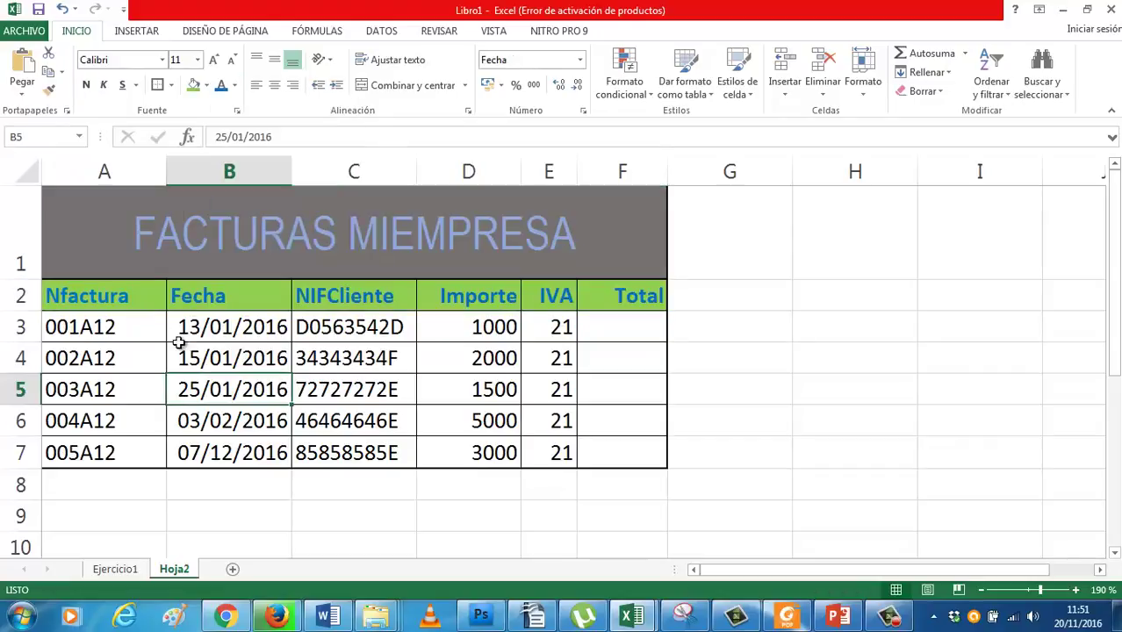
left_click_drag(158, 326, 654, 452)
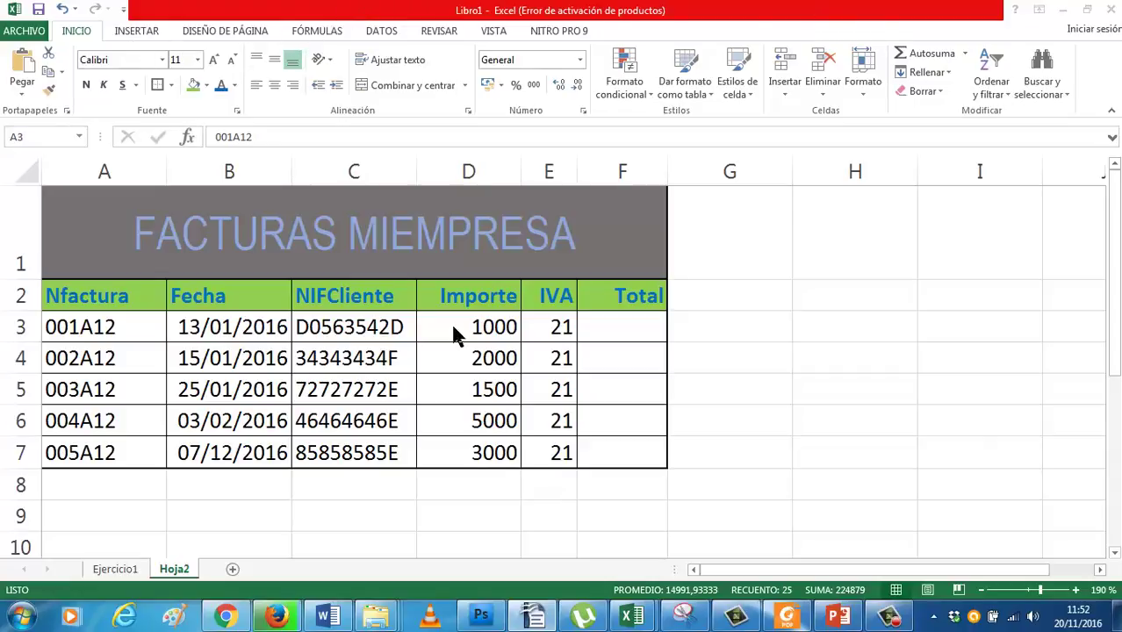
Select the invoice rows A3:F7 and bring up their Format Cells border settings
left_click(115, 336)
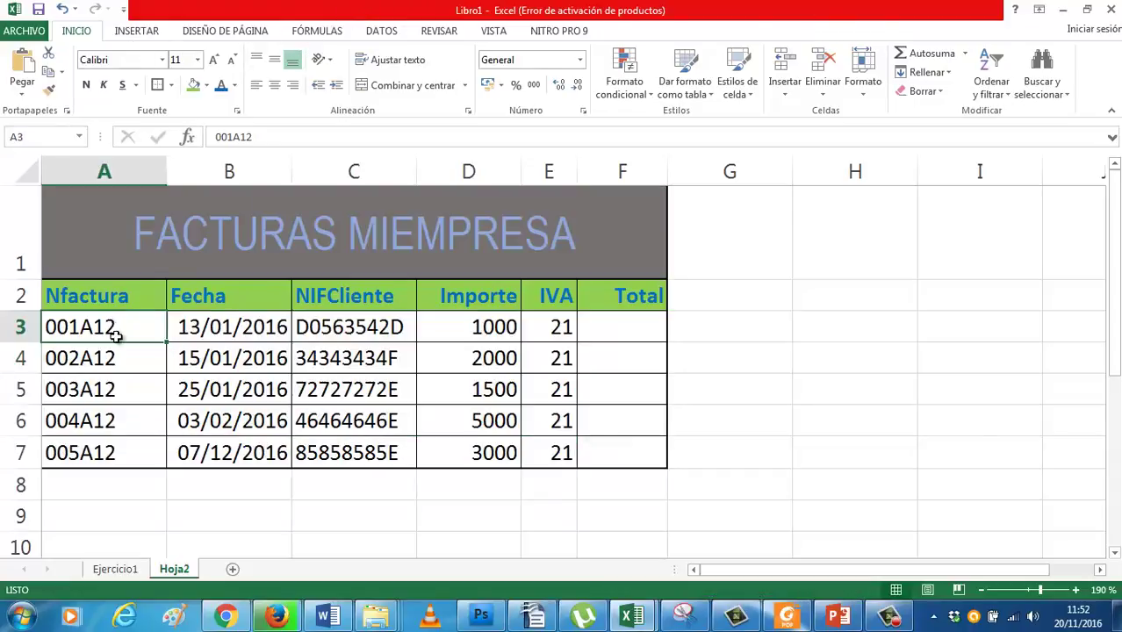
left_click_drag(230, 354, 593, 454)
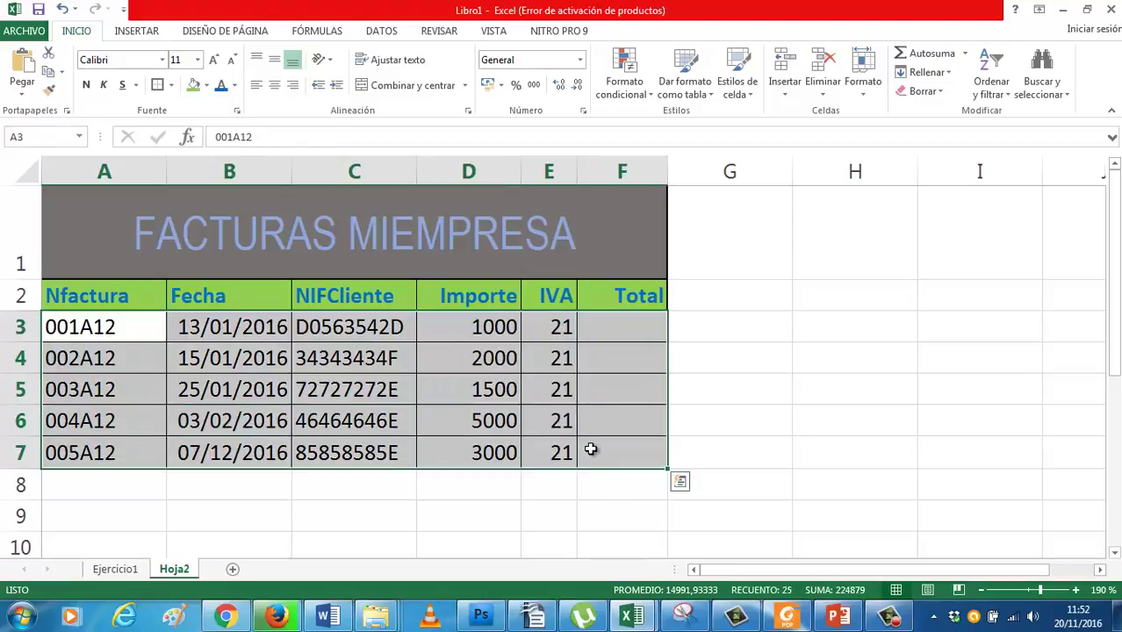
right_click(593, 454)
key("Escape")
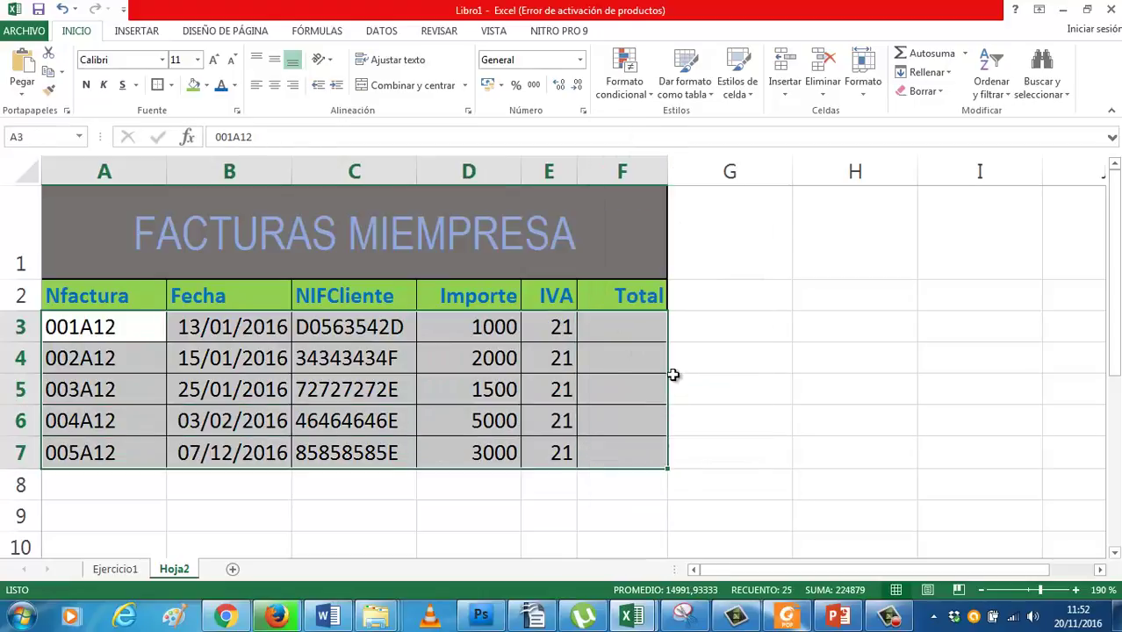
key("ctrl+1")
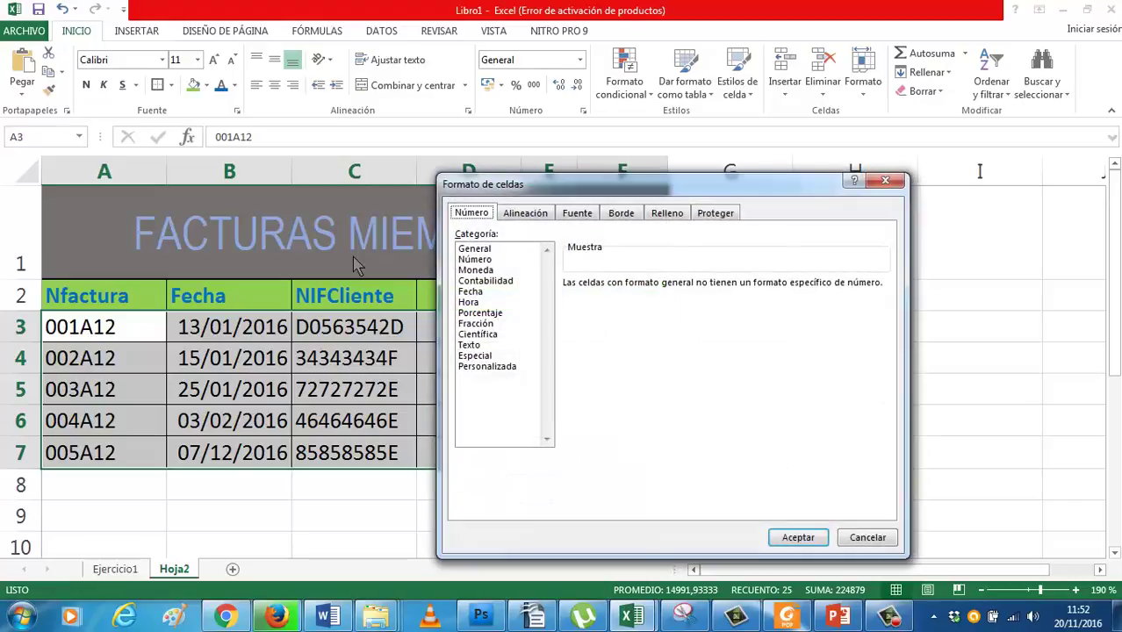
left_click(524, 216)
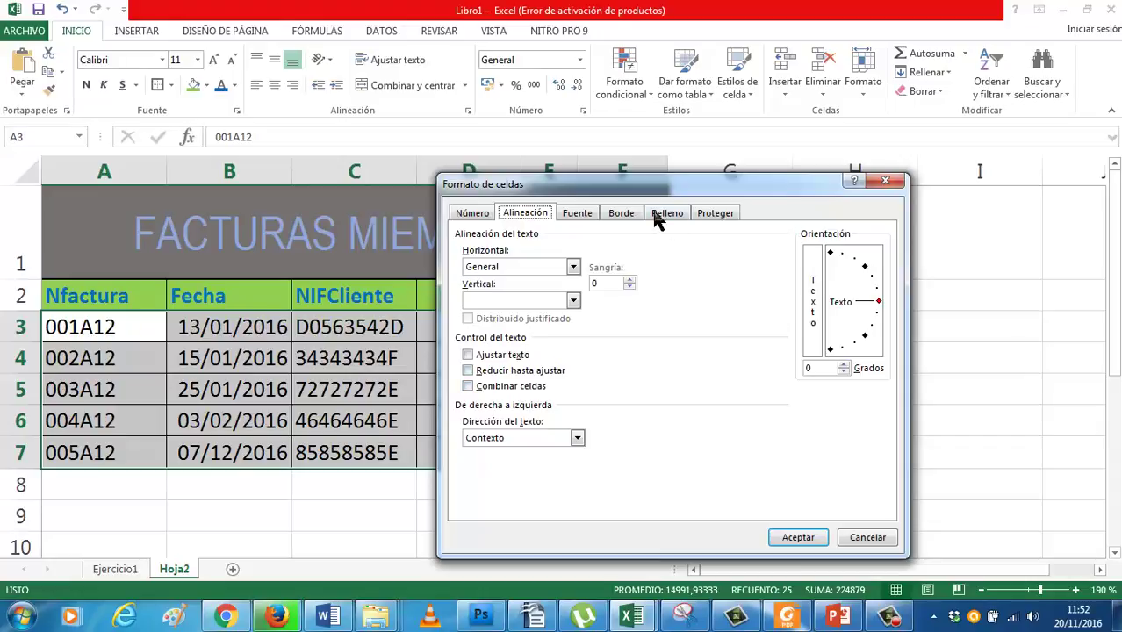
left_click(576, 215)
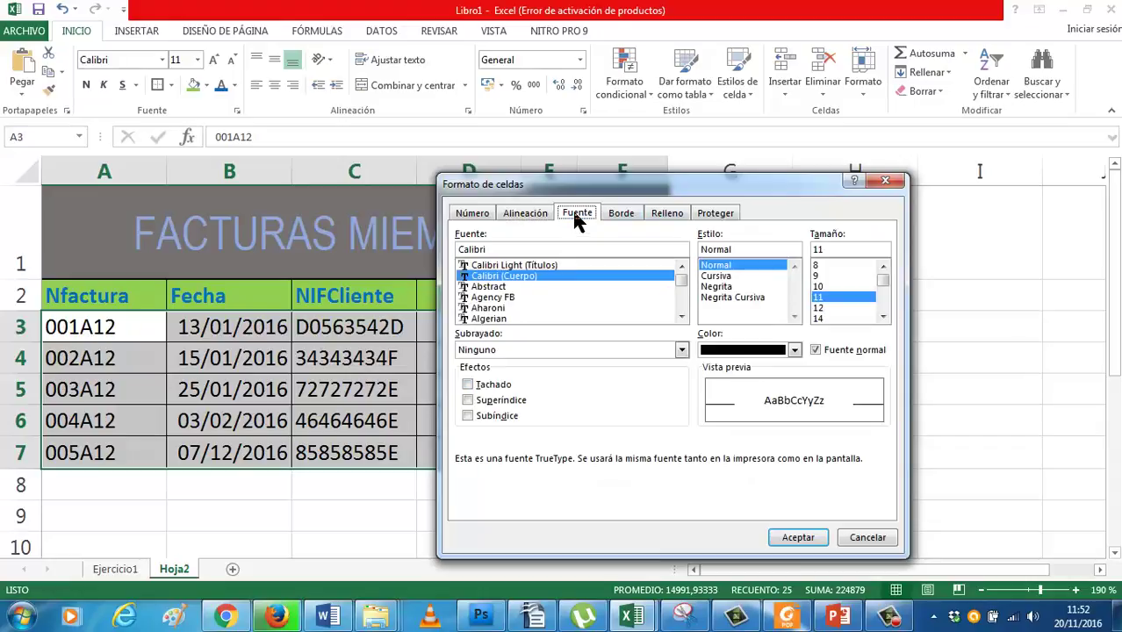
left_click(622, 215)
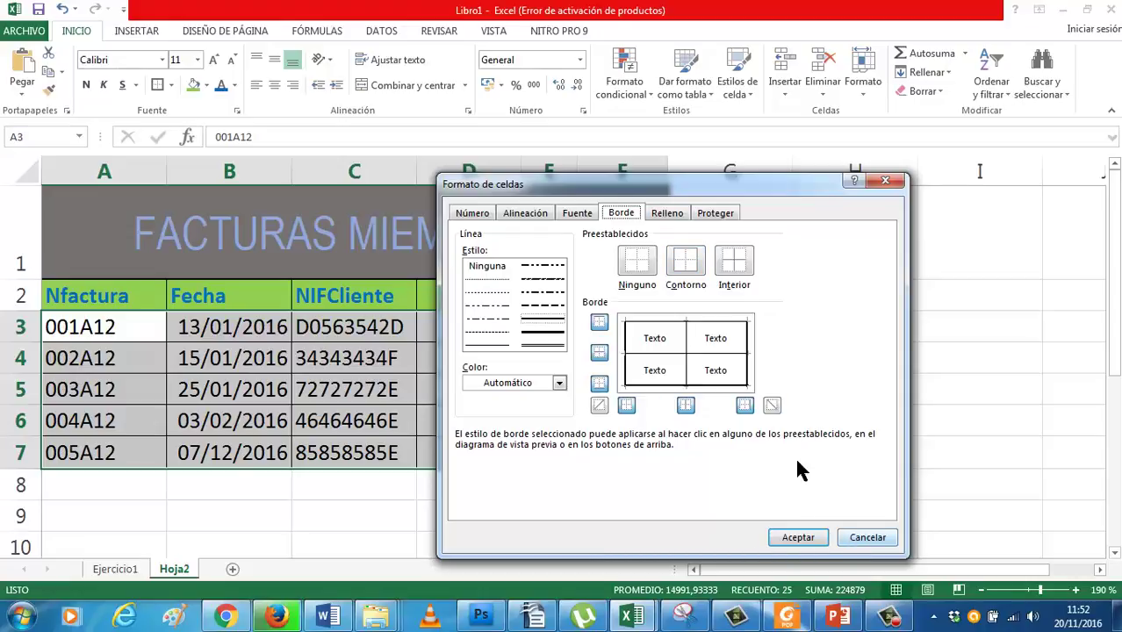
Give A3:F7 dark brown double-line borders on the top, left, right and bottom edges
left_click(545, 345)
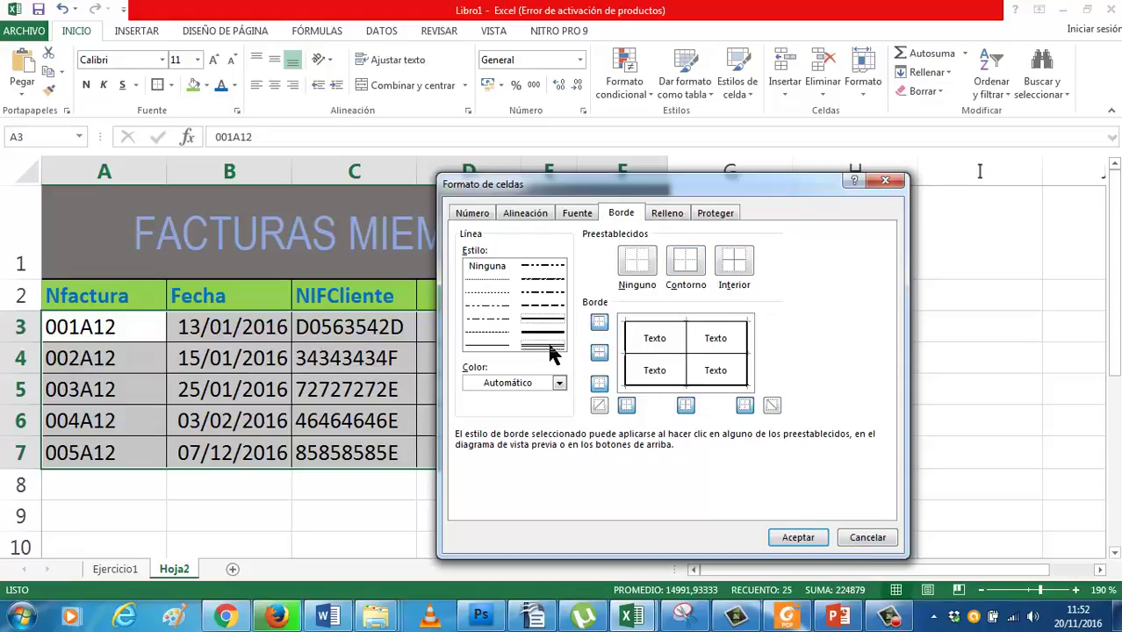
left_click(657, 323)
left_click(627, 354)
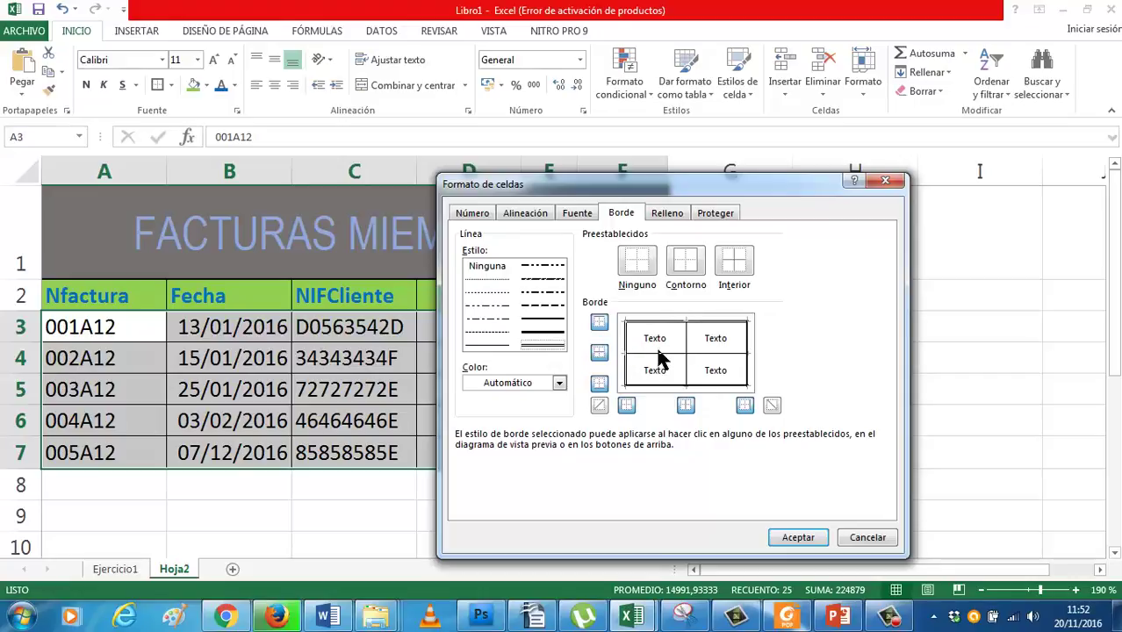
left_click(749, 358)
left_click(712, 387)
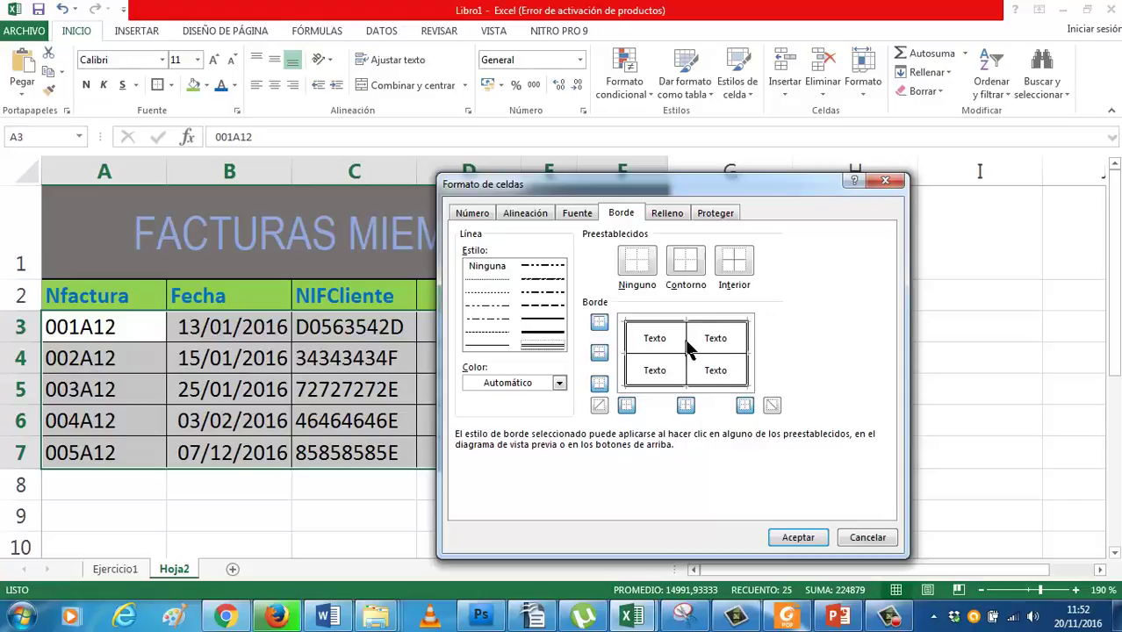
left_click(560, 384)
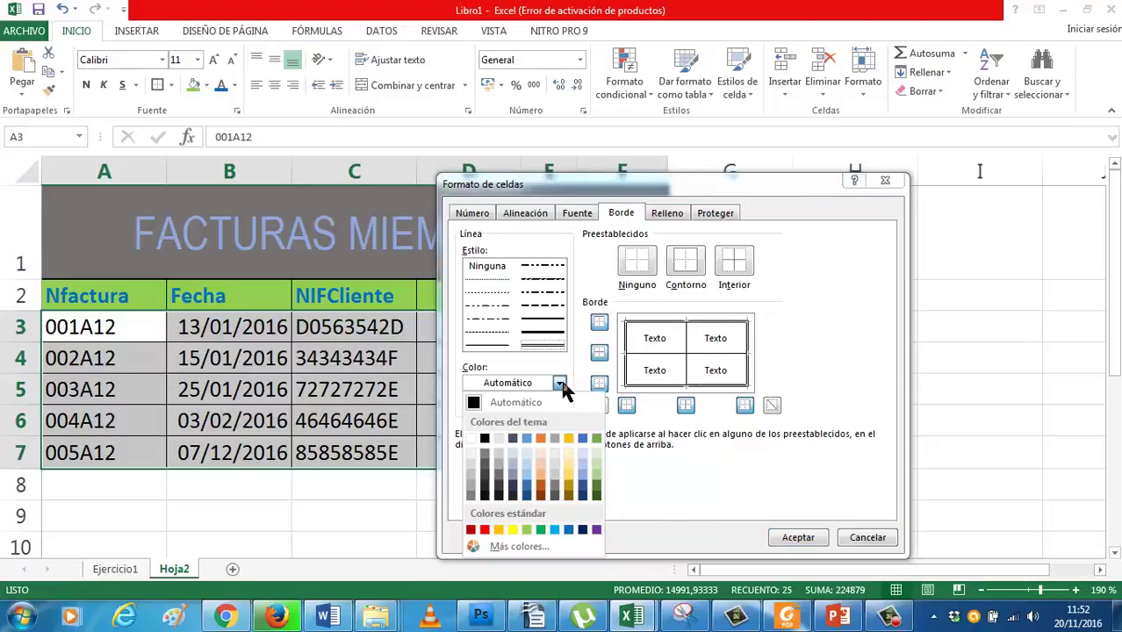
left_click(540, 494)
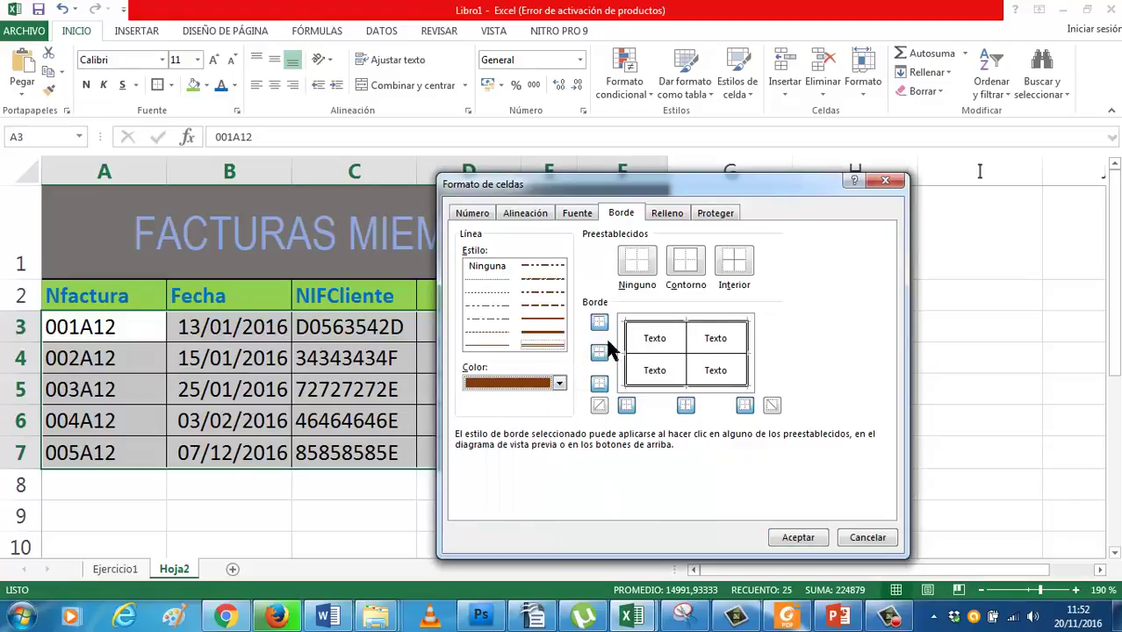
left_click(663, 332)
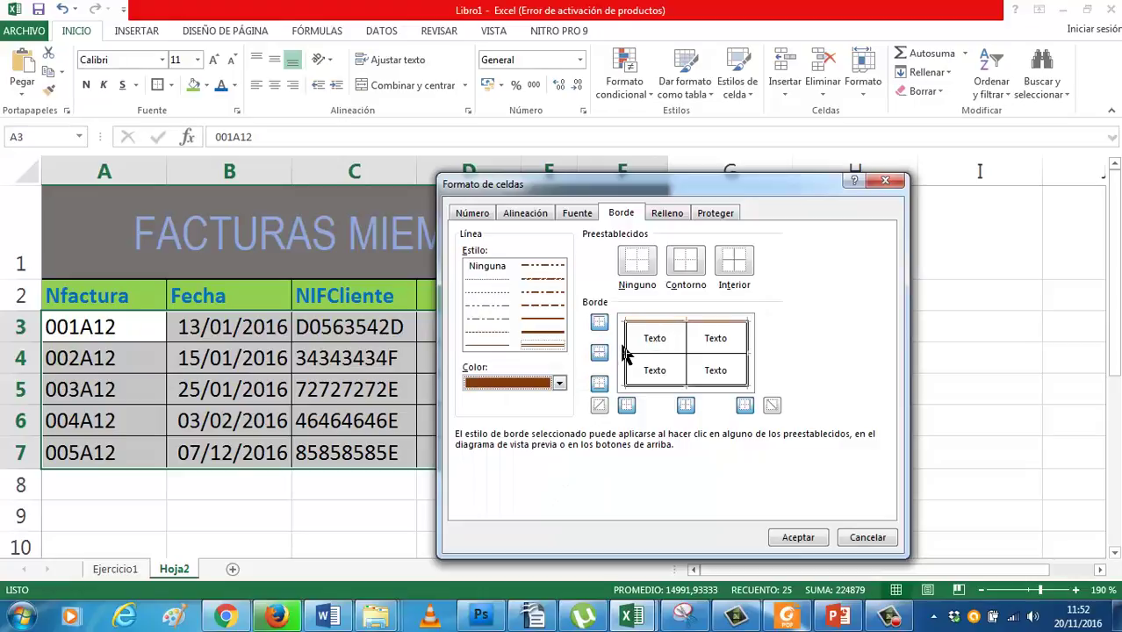
left_click(648, 386)
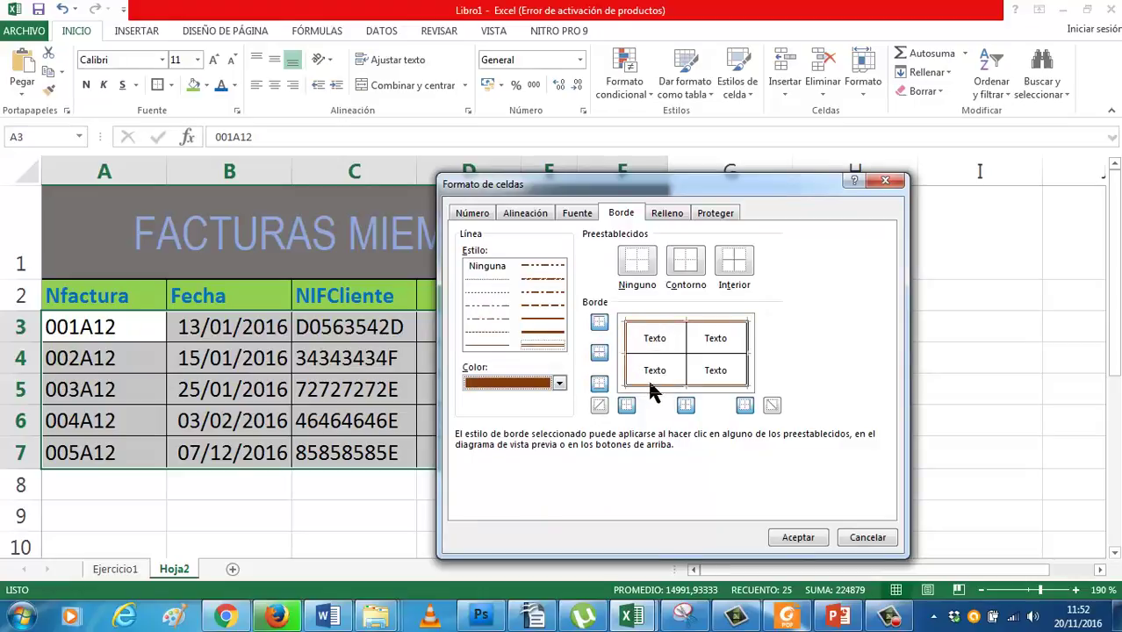
left_click(746, 373)
left_click(799, 538)
left_click(622, 488)
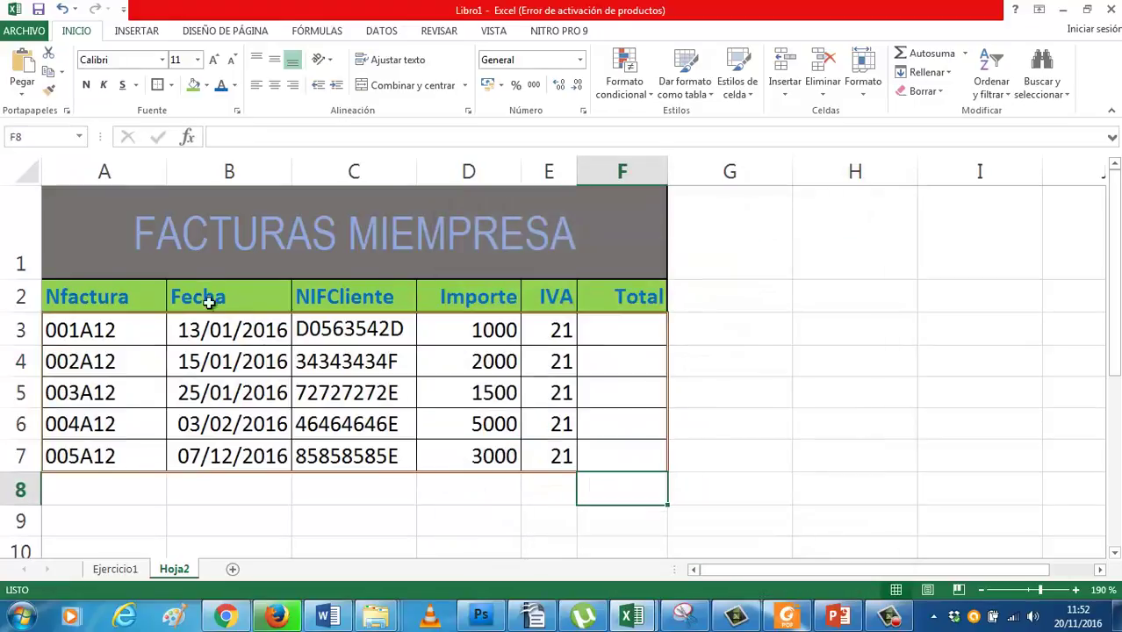
Give row A7:F7 a peach thin diagonal-stripe pattern fill through Format Cells
left_click_drag(139, 457, 606, 453)
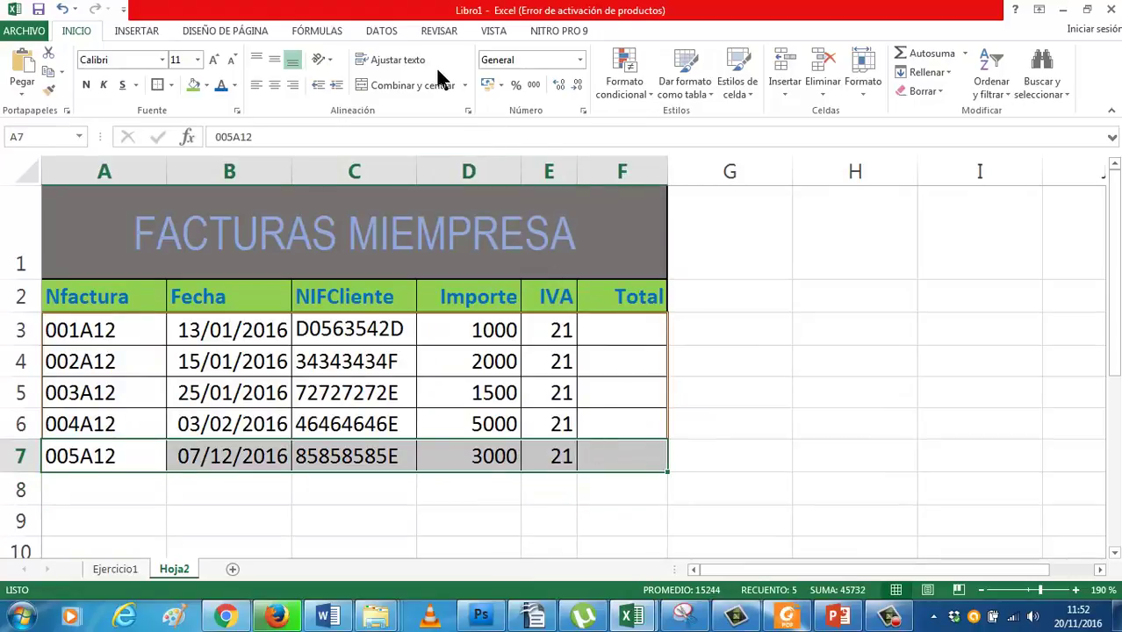
right_click(536, 458)
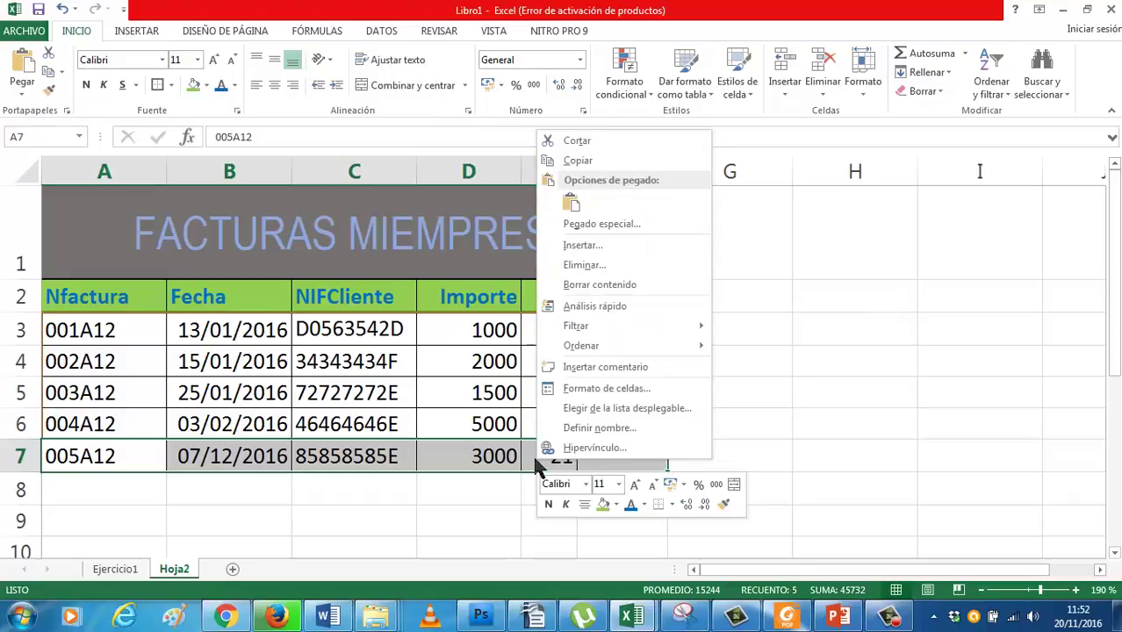
left_click(617, 390)
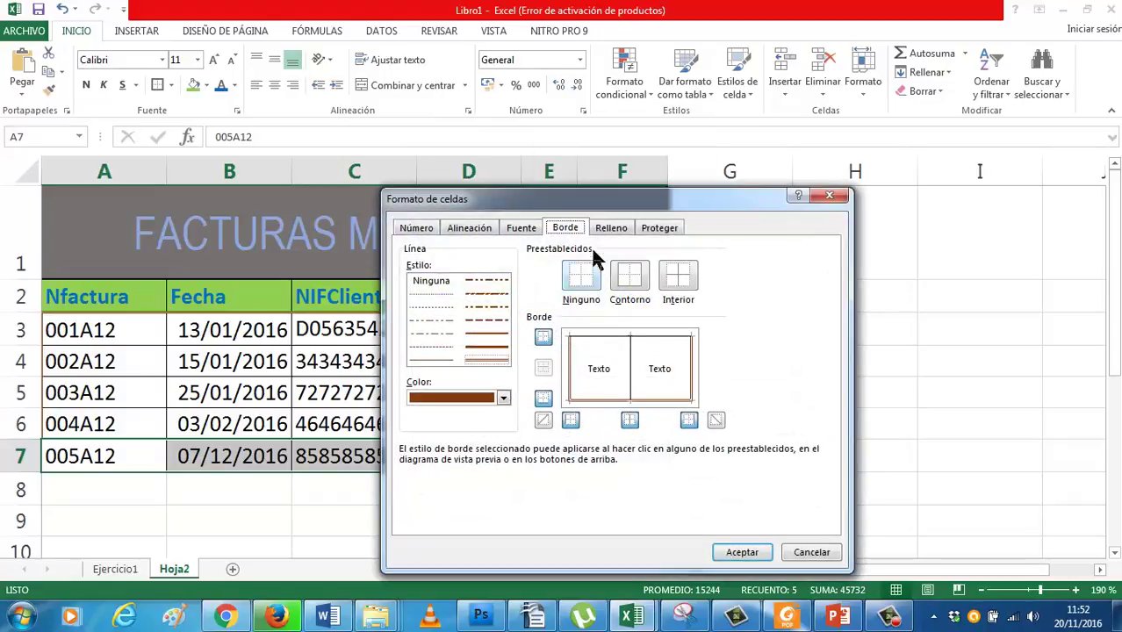
left_click(611, 230)
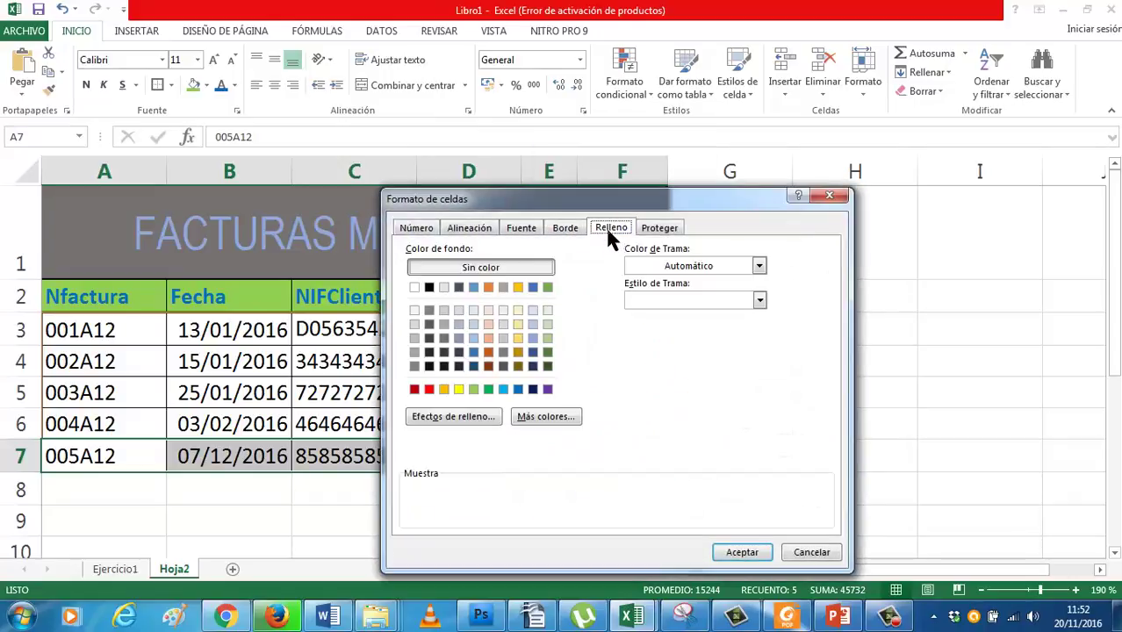
left_click(724, 267)
left_click(727, 269)
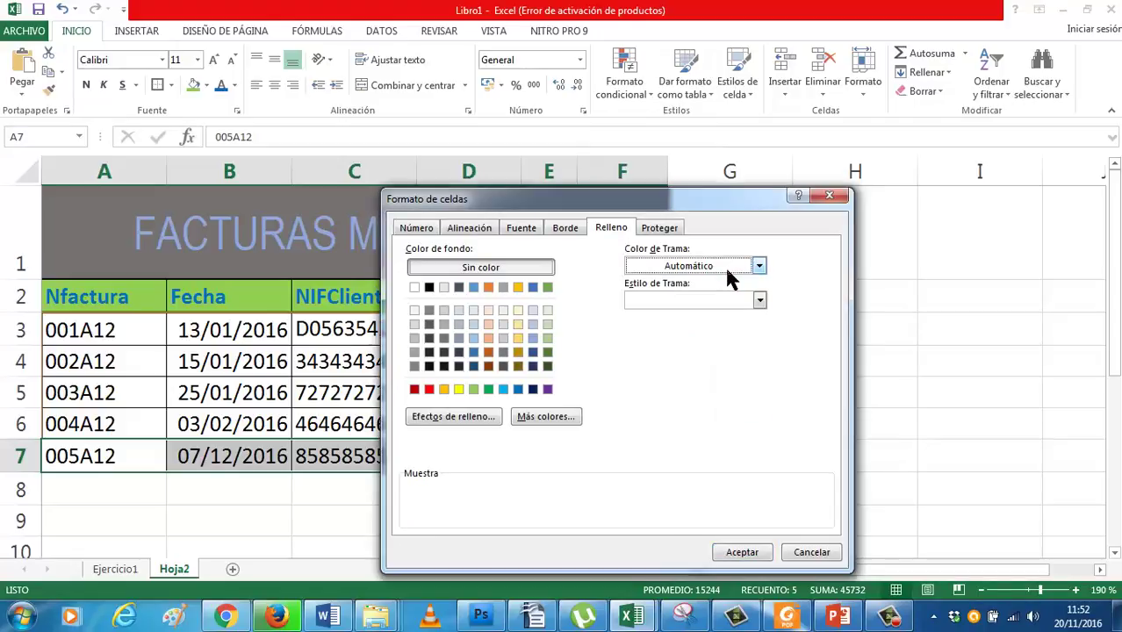
left_click(734, 272)
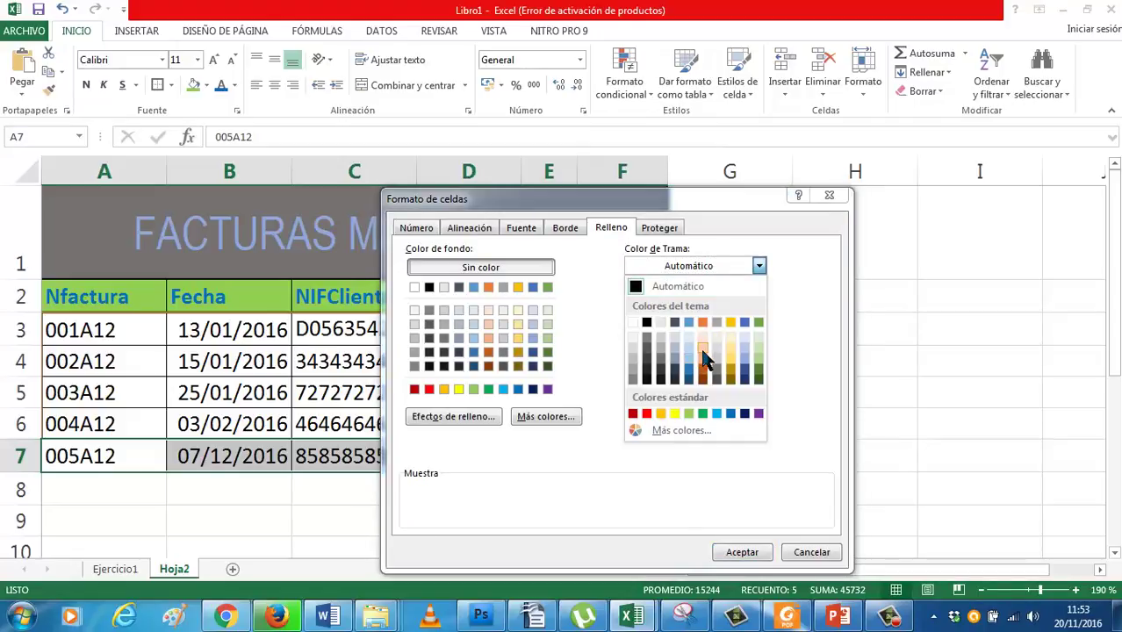
left_click(705, 360)
left_click(759, 301)
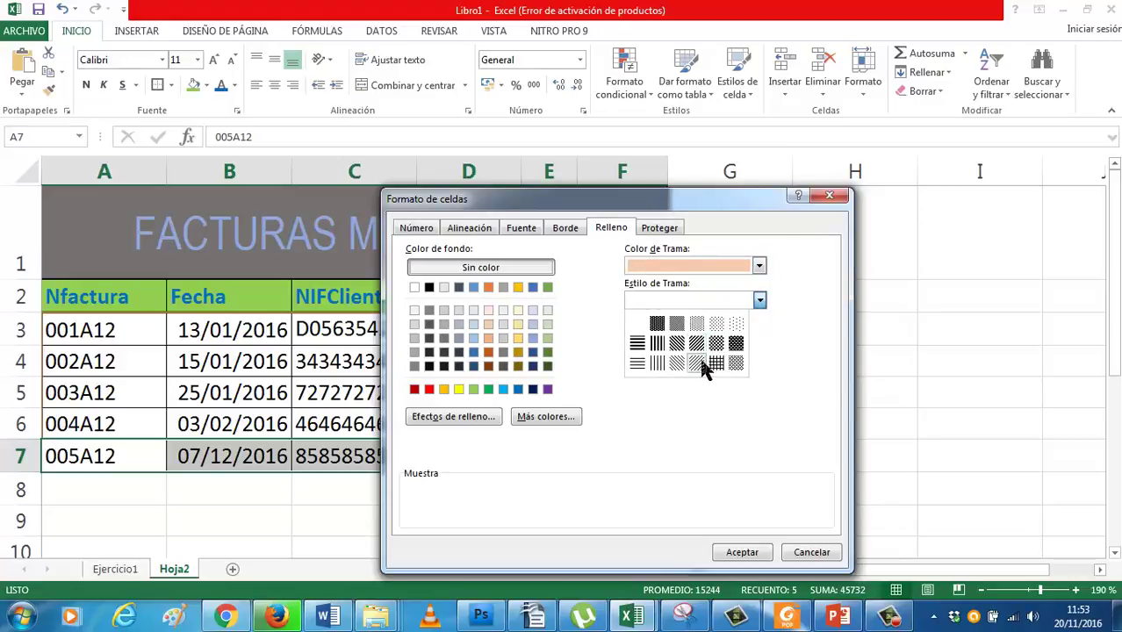
left_click(698, 363)
left_click(746, 552)
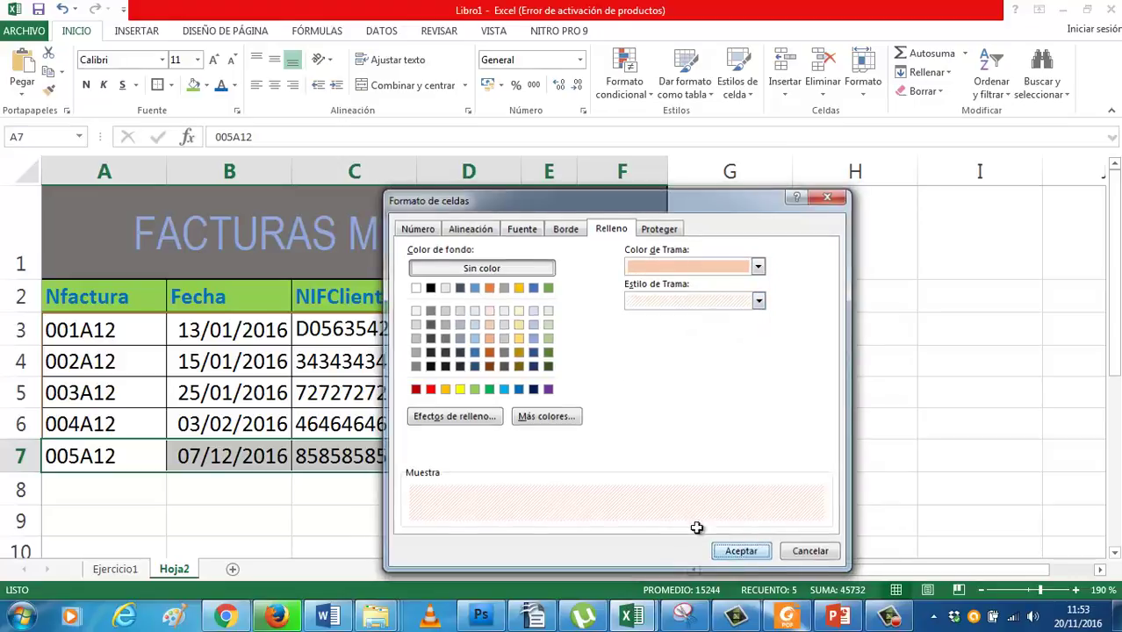
left_click(457, 419)
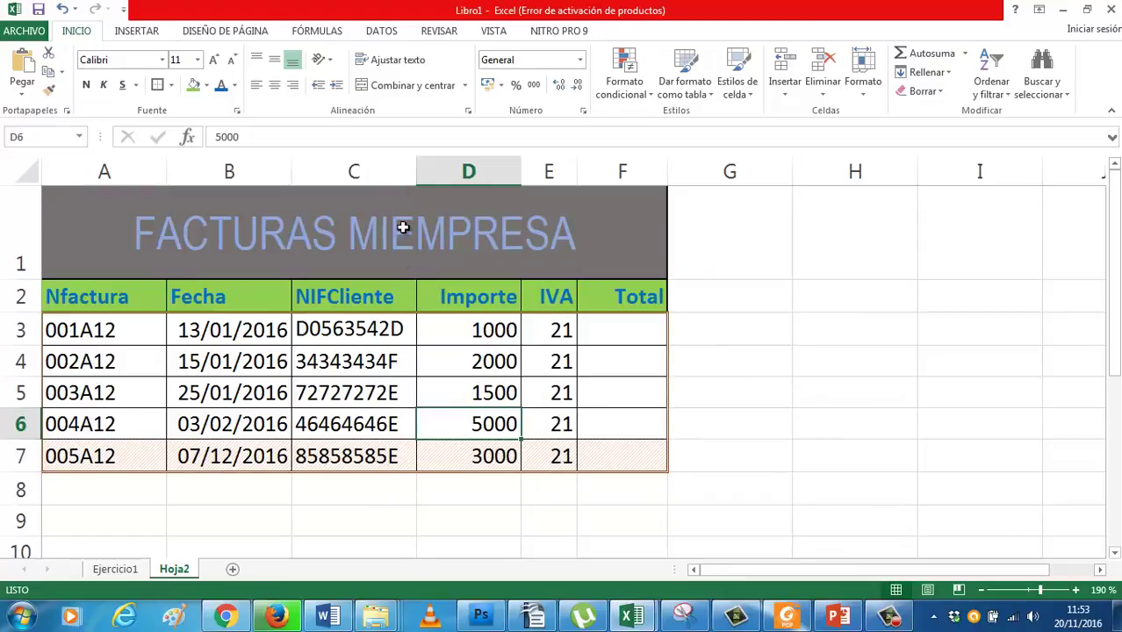
Set the Nfactura header in A2 to Ángulo ascendente orientation
left_click(405, 330)
left_click_drag(120, 296, 210, 297)
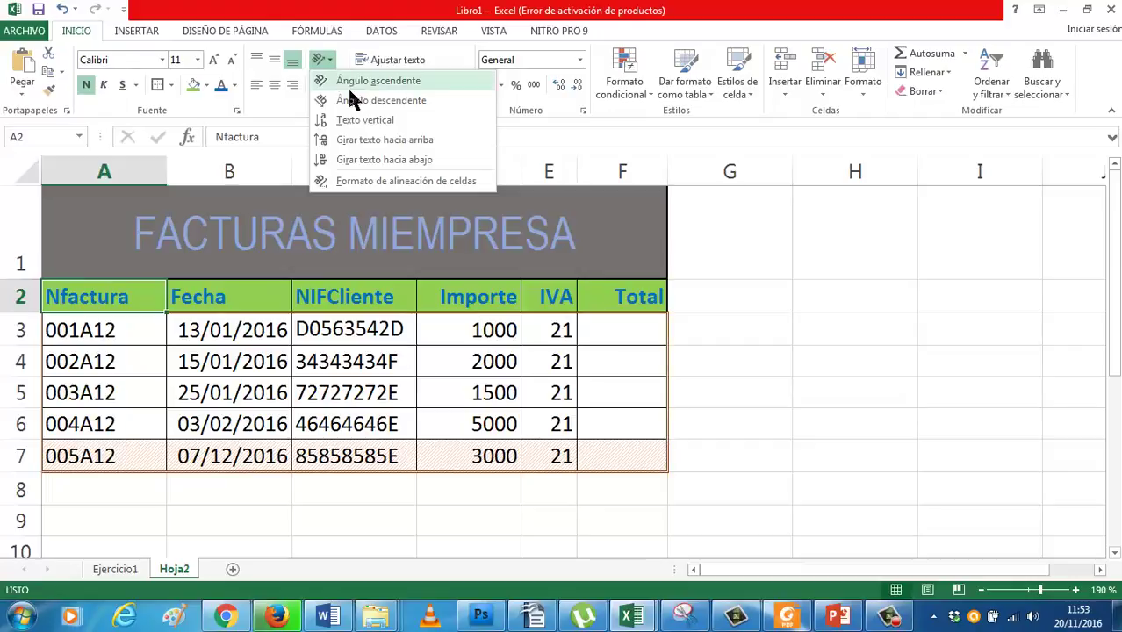
left_click(356, 86)
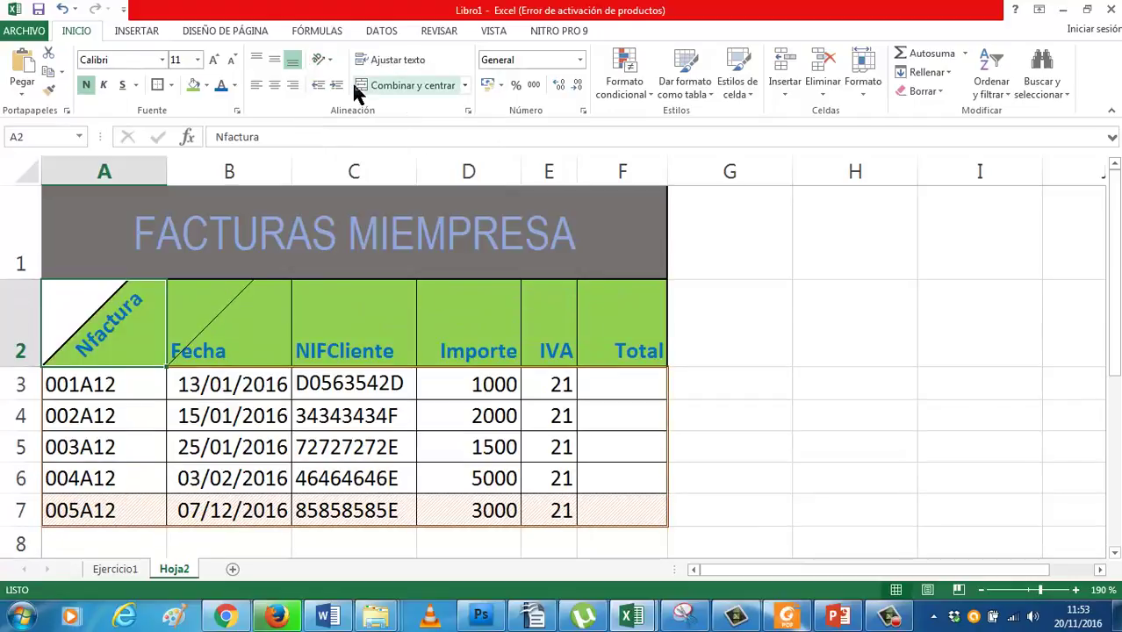
left_click(747, 325)
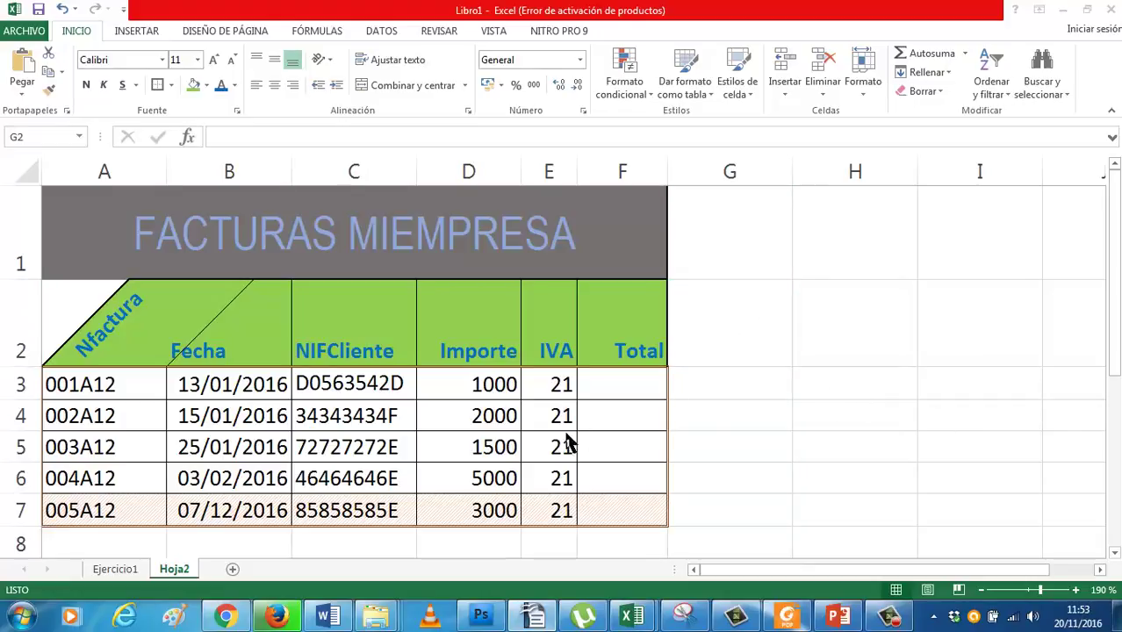
left_click(889, 617)
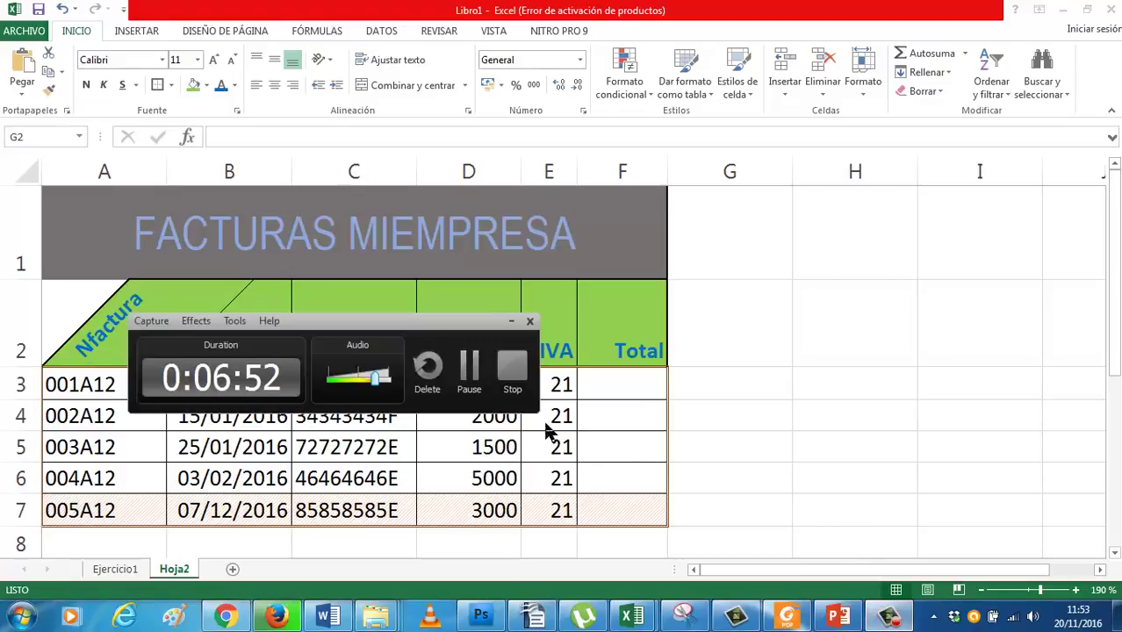